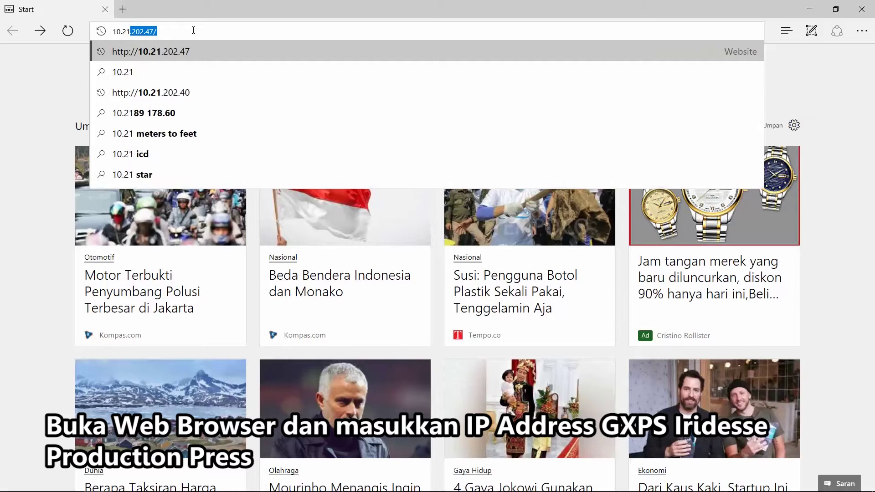
Step: Open the print server page at 10.21.202.47 and go to its list of downloads
type("202.47")
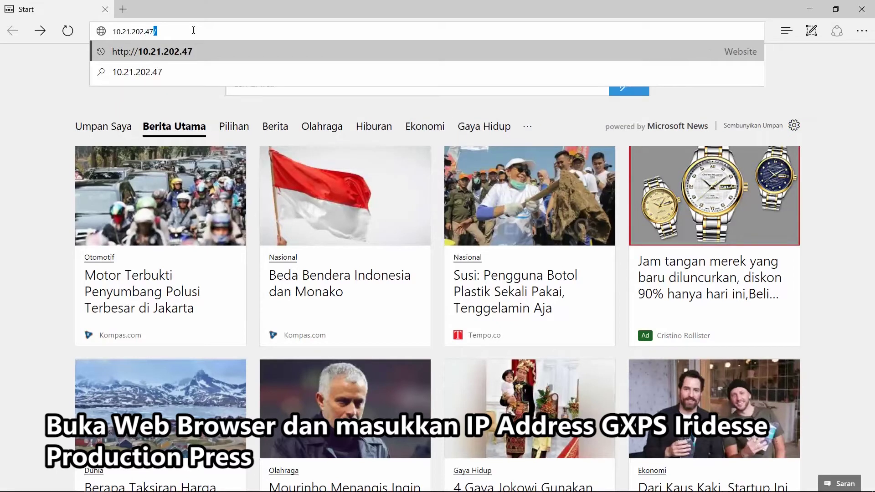
key("Return")
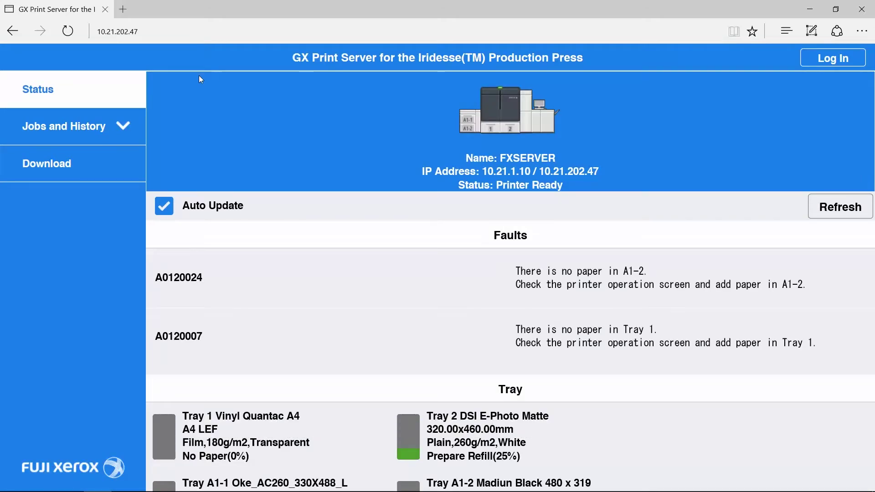
left_click(60, 164)
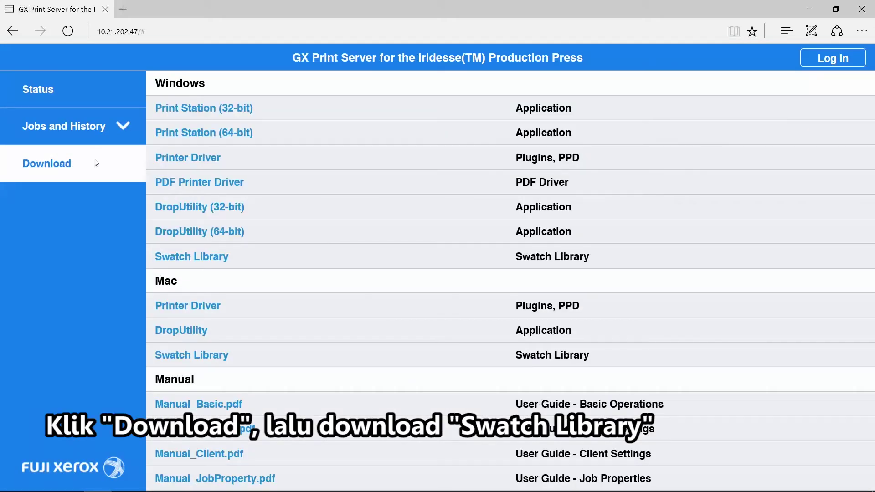
Step: Download the Windows Swatch Library as Fuji_Xerox_Metallic_Swatch_Library.zip into the VIDEO 2 folder of Project Color Replacement on the Desktop
left_click(212, 259)
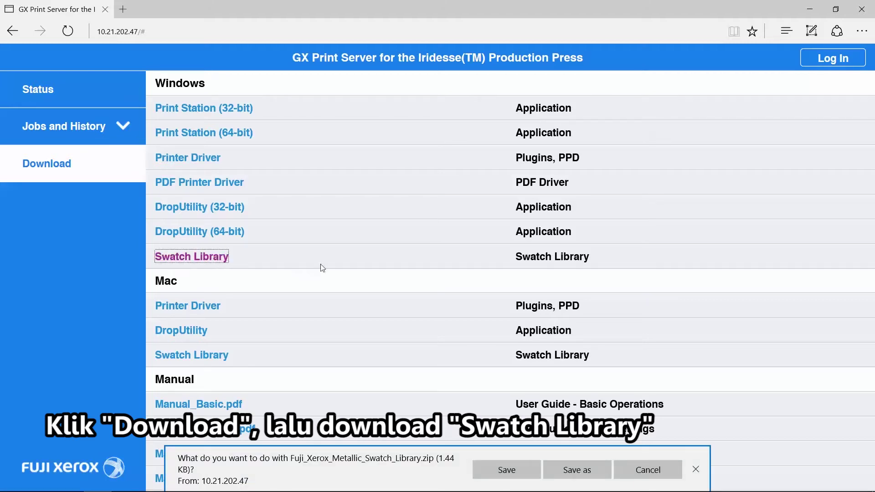
left_click(573, 471)
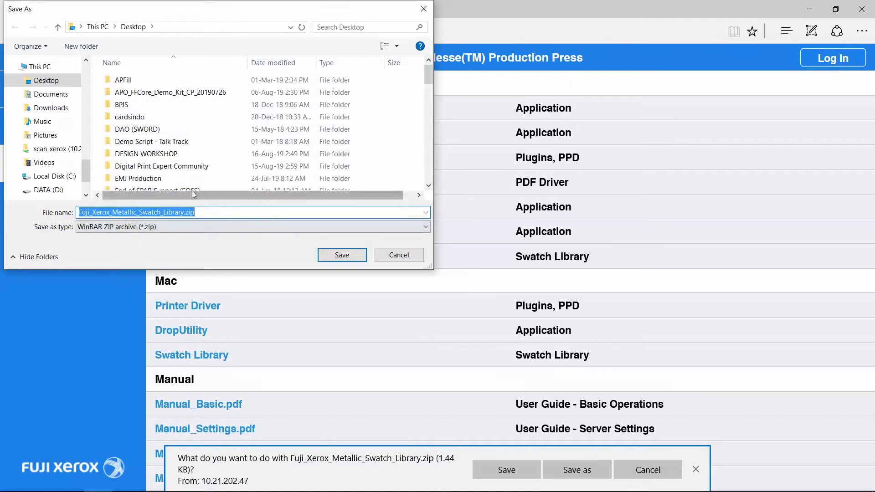
left_click(174, 168)
key("p")
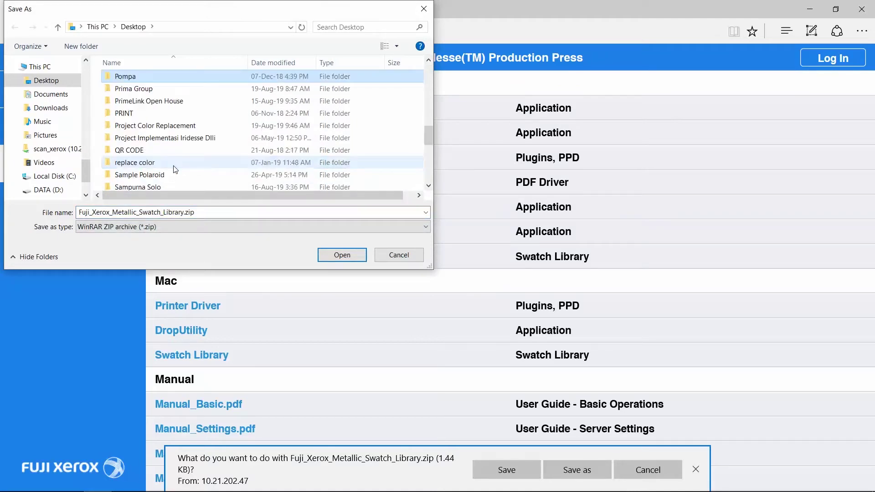
double_click(169, 128)
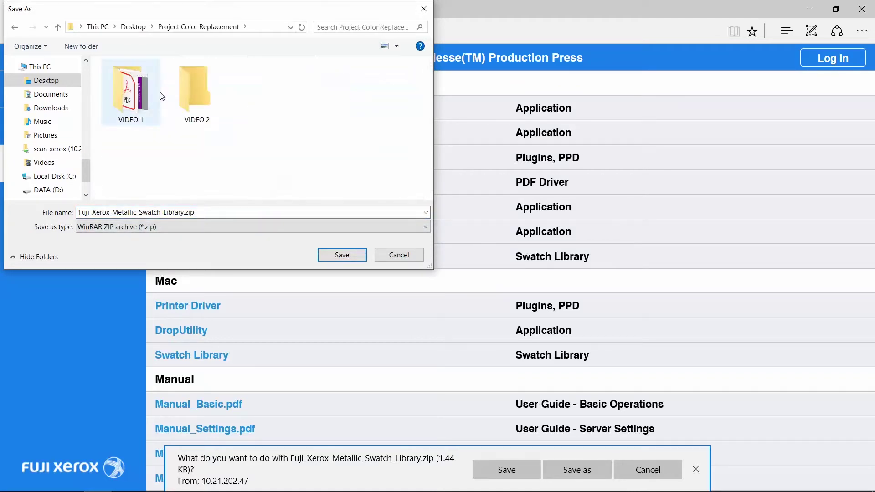
double_click(201, 96)
left_click(341, 254)
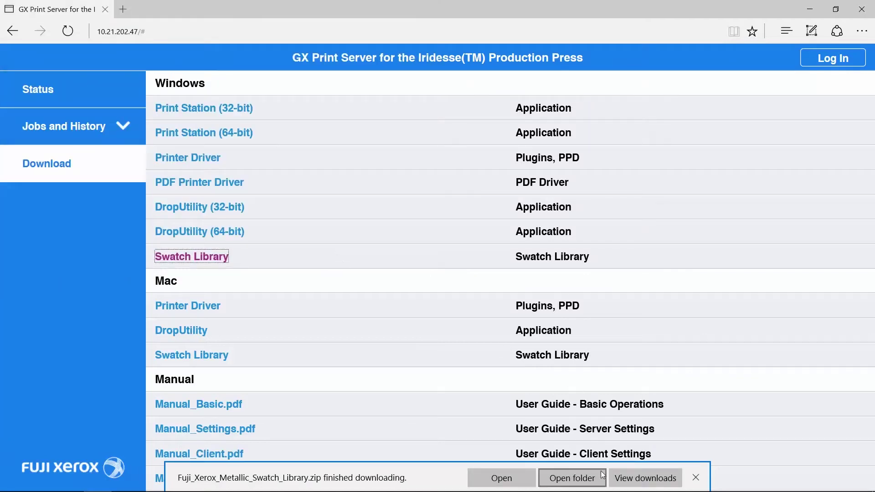
Step: Open the download's folder and extract Fuji_Xerox_Metallic_Swatch_Library.zip in place
left_click(599, 483)
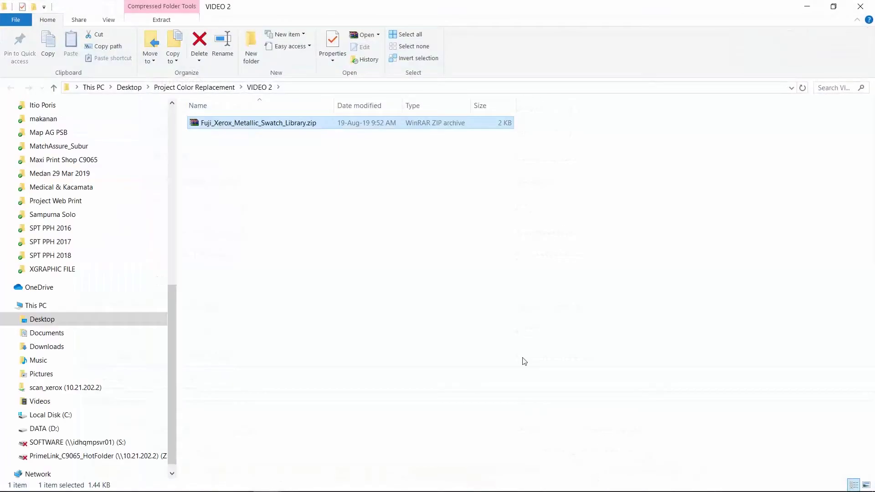
right_click(305, 130)
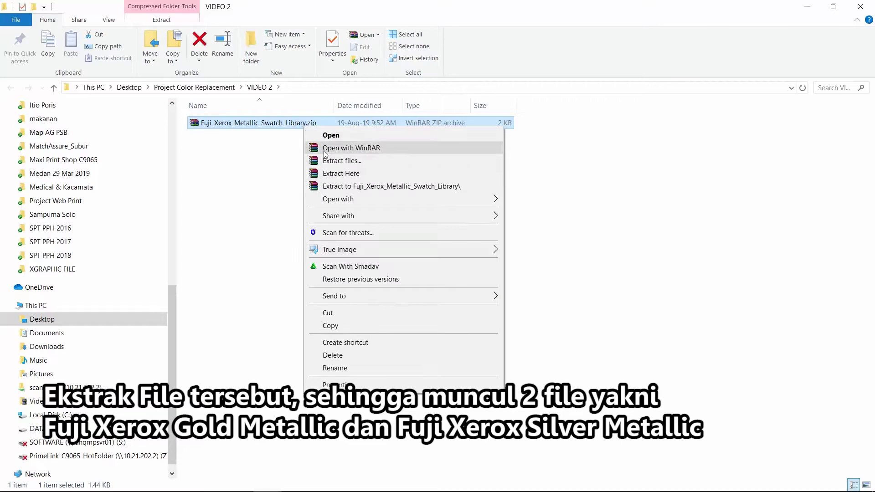
left_click(339, 175)
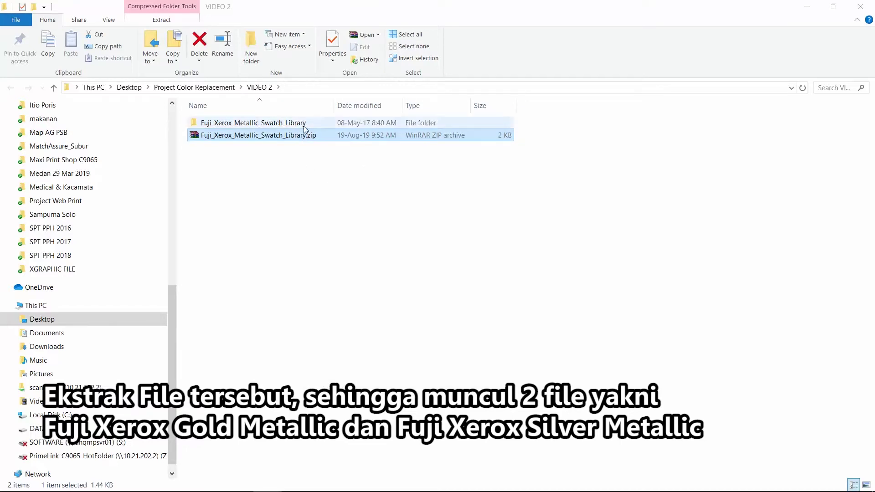
Step: Look inside the extracted Fuji_Xerox_Metallic_Swatch_Library folder and examine the gold metallic and metallic ASE swatch files
double_click(303, 125)
left_click(299, 124)
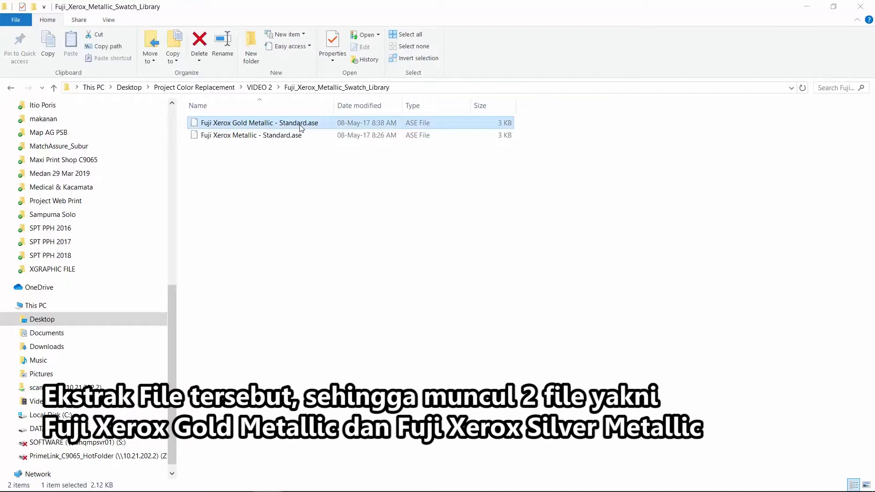
left_click(296, 135)
left_click(300, 124)
left_click(301, 135)
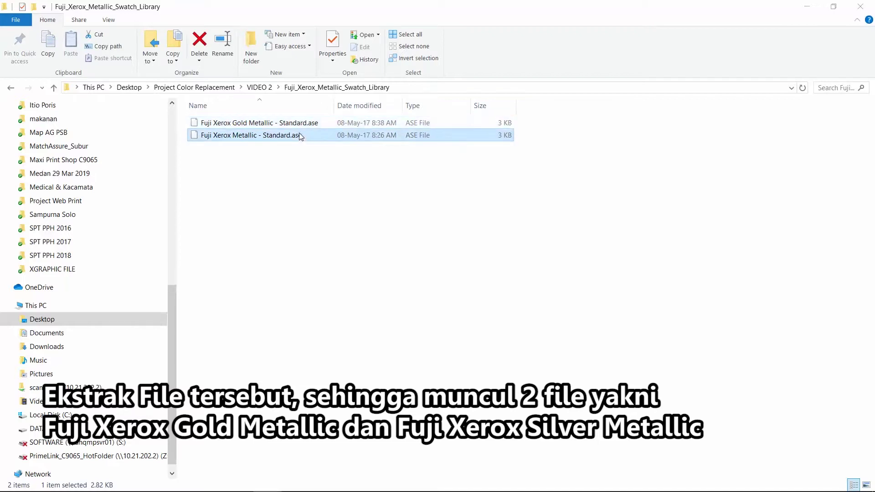
left_click(300, 124)
left_click(301, 137)
left_click(300, 125)
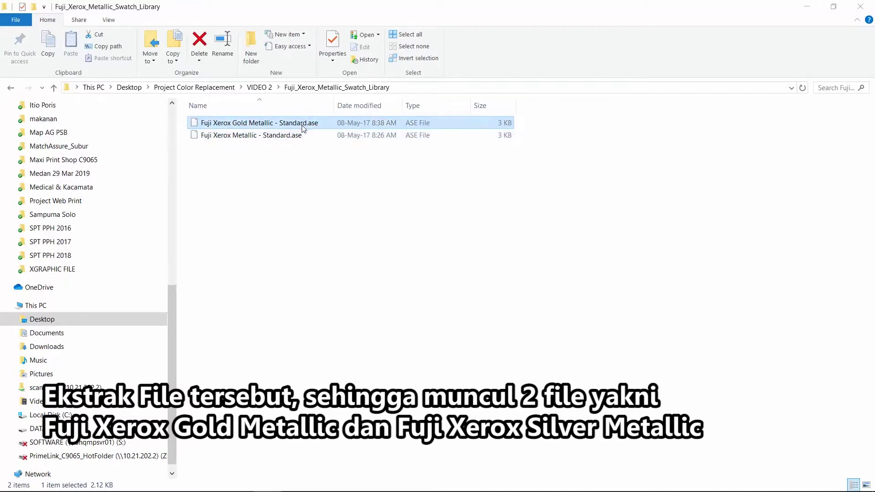
left_click(300, 135)
left_click(301, 126)
left_click(301, 135)
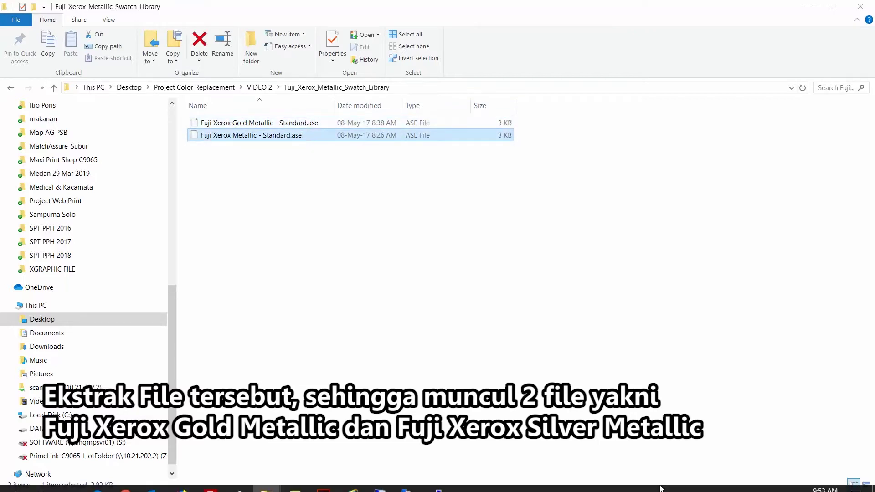
Step: Switch to Adobe Illustrator and browse for another swatch library in the Fuji_Xerox_Metallic_Swatch_Library folder under Desktop, Project Color Replacement, VIDEO 2
left_click(760, 480)
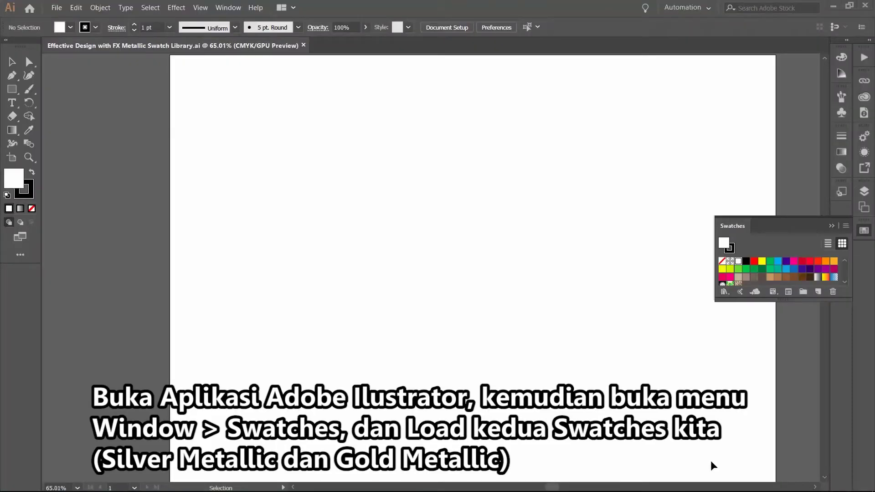
left_click(847, 226)
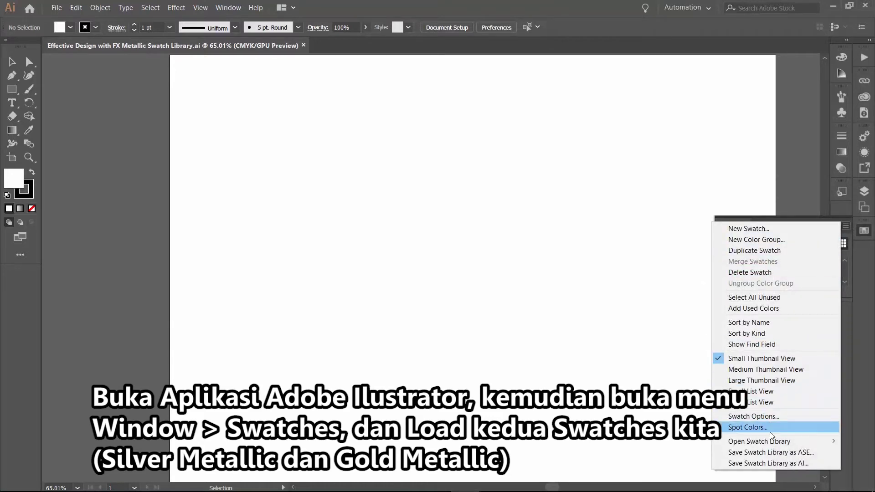
mouse_move(771, 446)
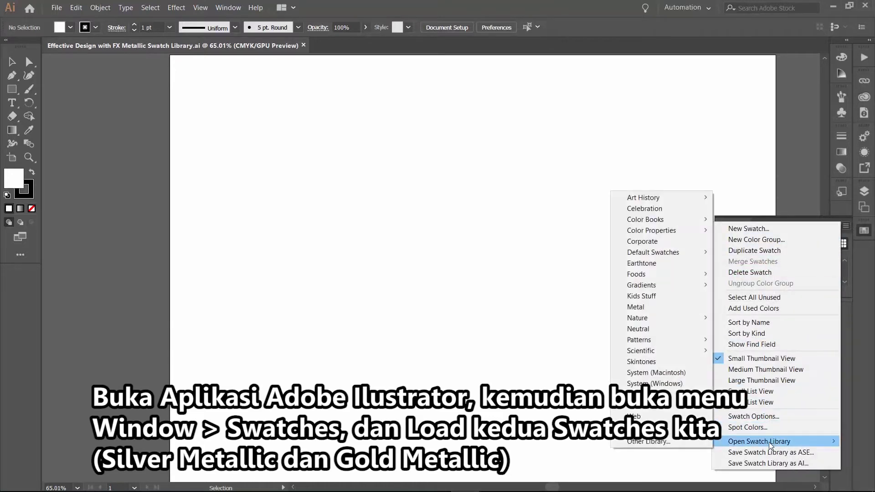
left_click(680, 442)
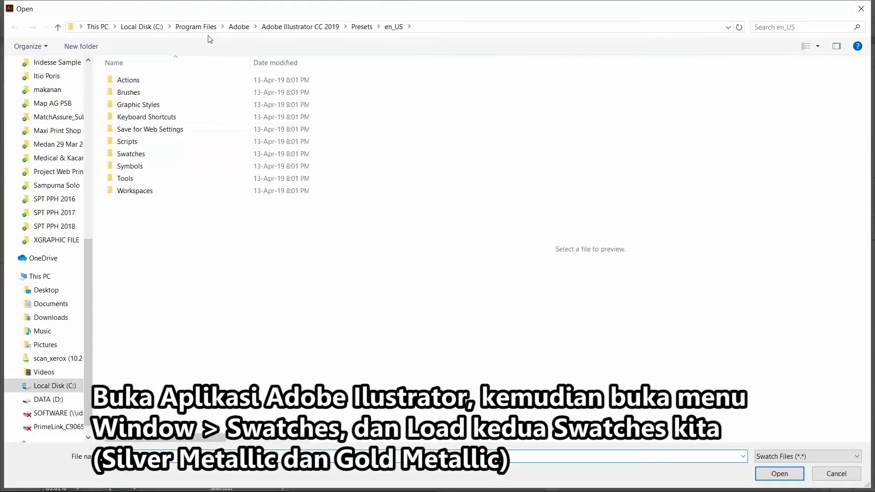
left_click(33, 276)
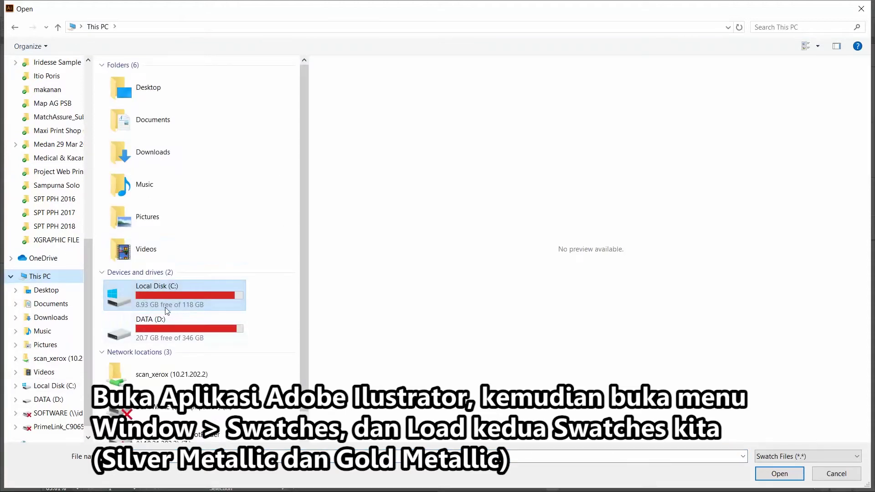
double_click(154, 92)
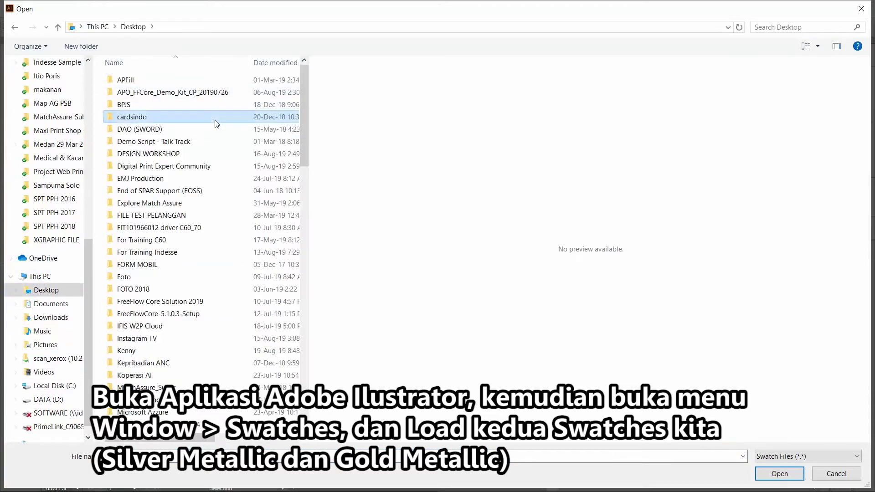
key("p")
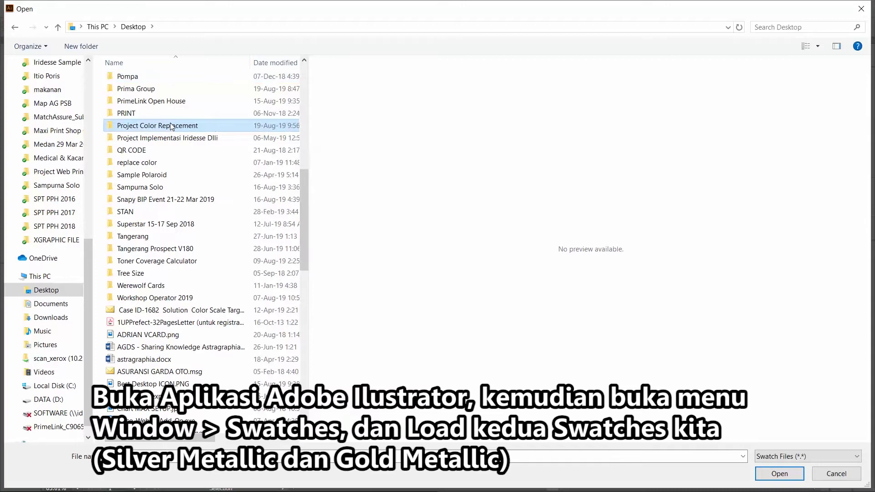
double_click(183, 126)
double_click(195, 89)
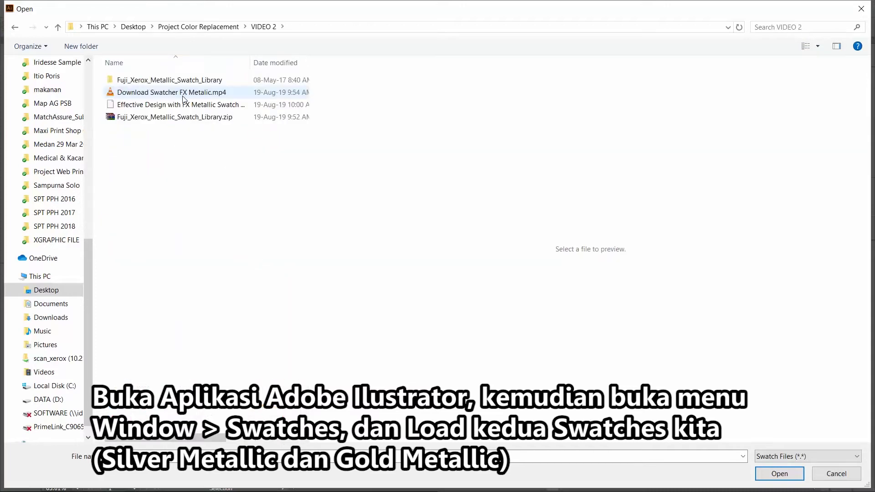
double_click(183, 80)
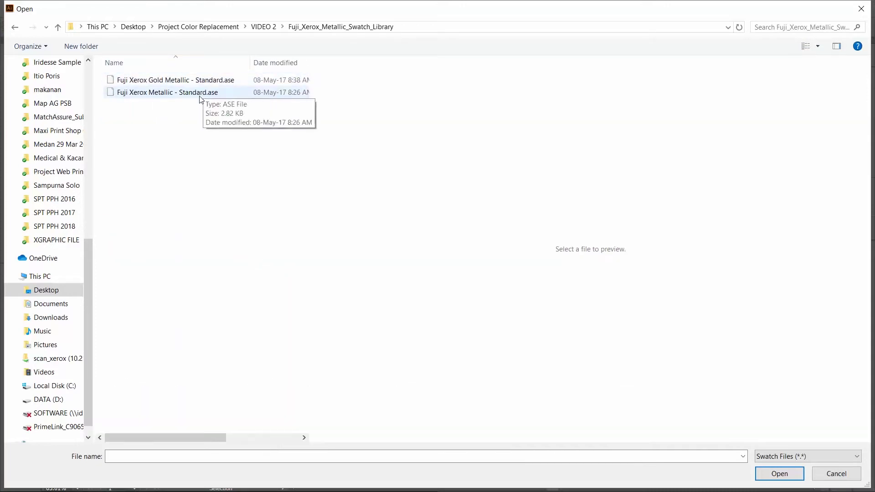
Step: Load Fuji Xerox Metallic - Standard.ase, place its swatches separately beneath the document swatches, and close the leftover library group
left_click(201, 93)
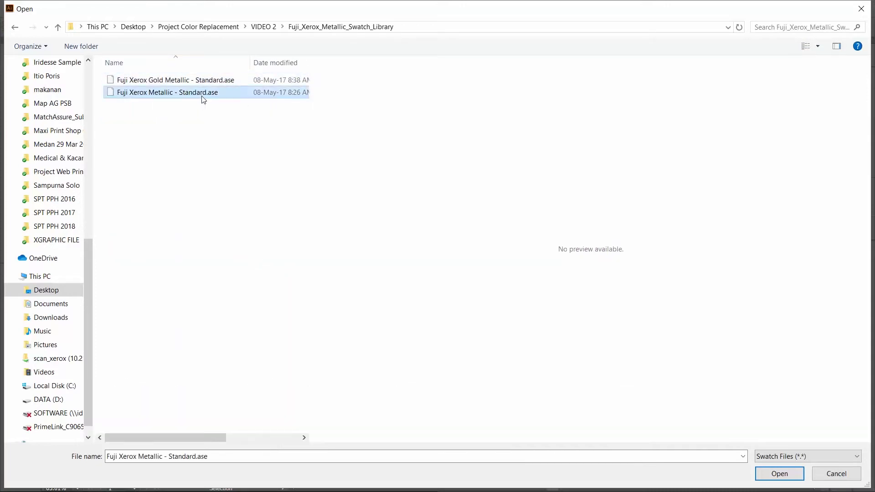
left_click(782, 479)
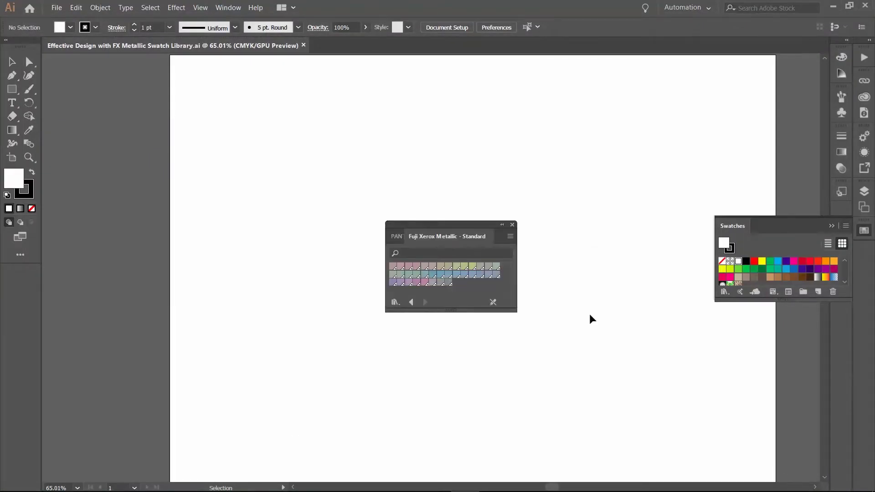
left_click_drag(458, 236, 764, 319)
left_click(513, 225)
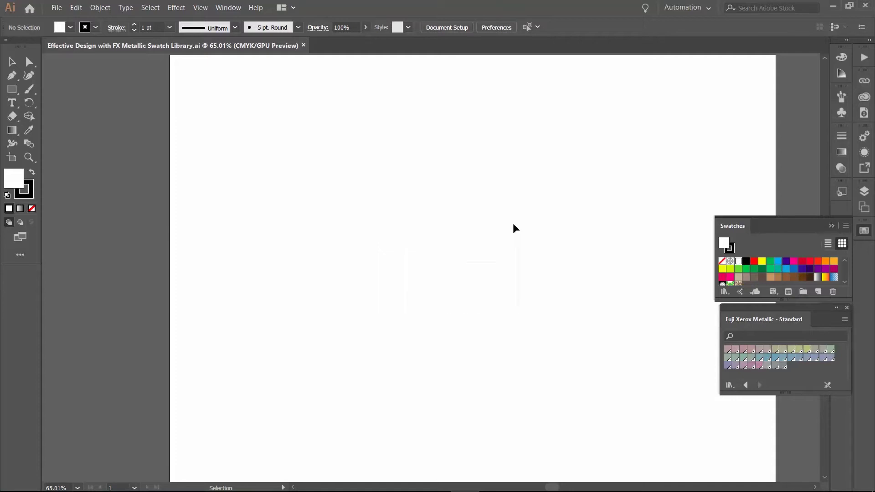
Step: Load the Fuji Xerox Gold Metallic - Standard swatch library from the extracted Fuji_Xerox_Metallic_Swatch_Library folder in VIDEO 2
left_click(845, 226)
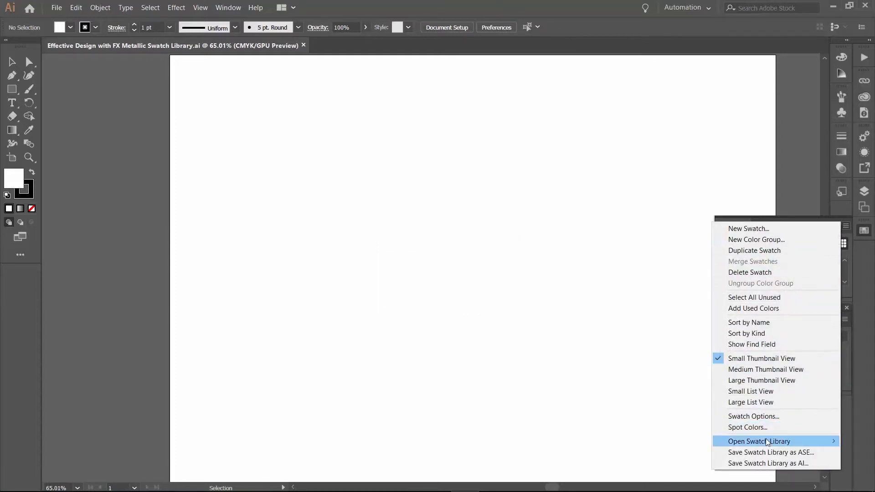
mouse_move(767, 442)
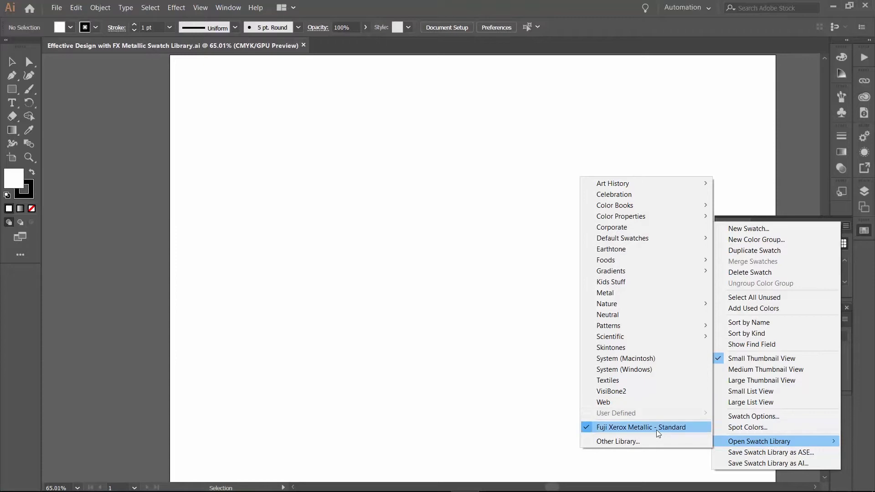
left_click(629, 441)
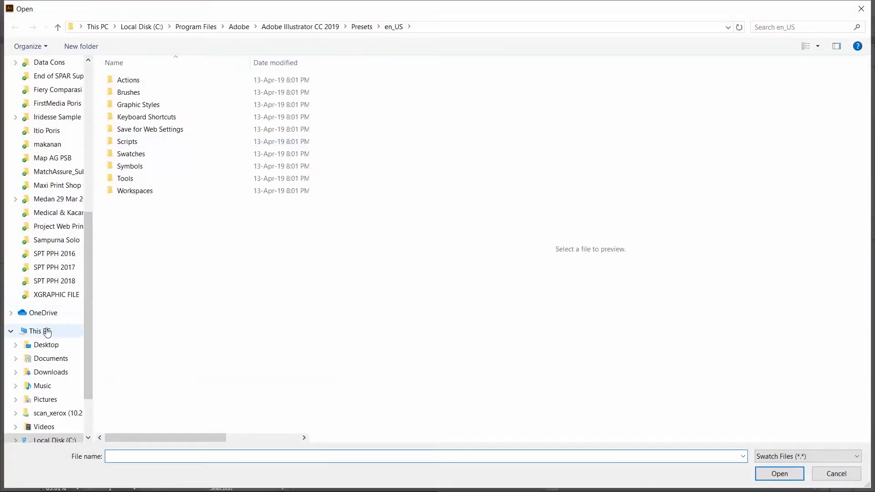
left_click(46, 345)
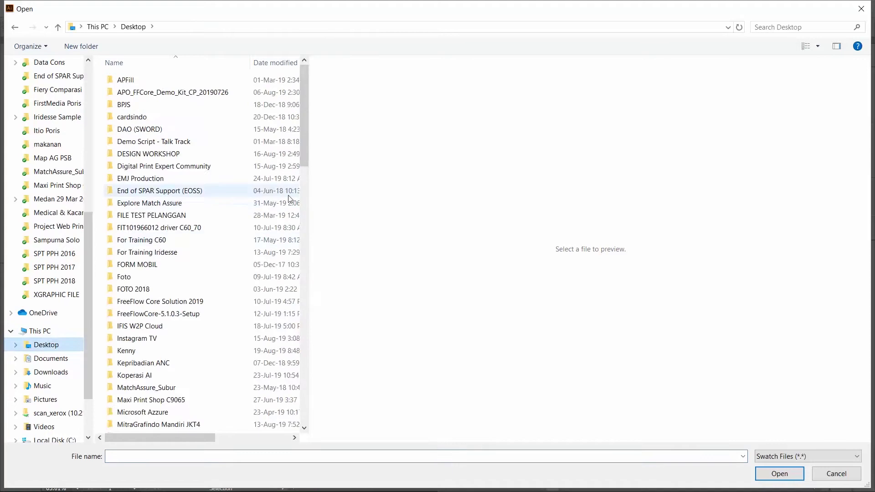
scroll(288, 198, "down", 10)
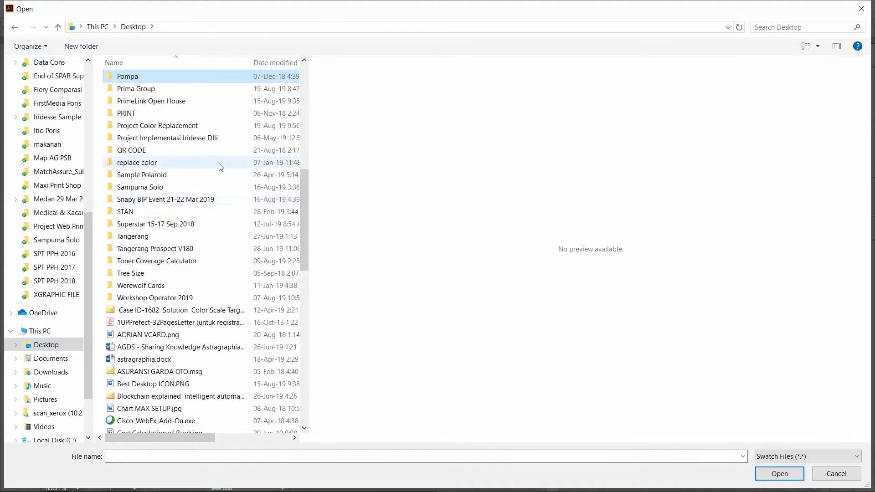
double_click(158, 126)
double_click(167, 124)
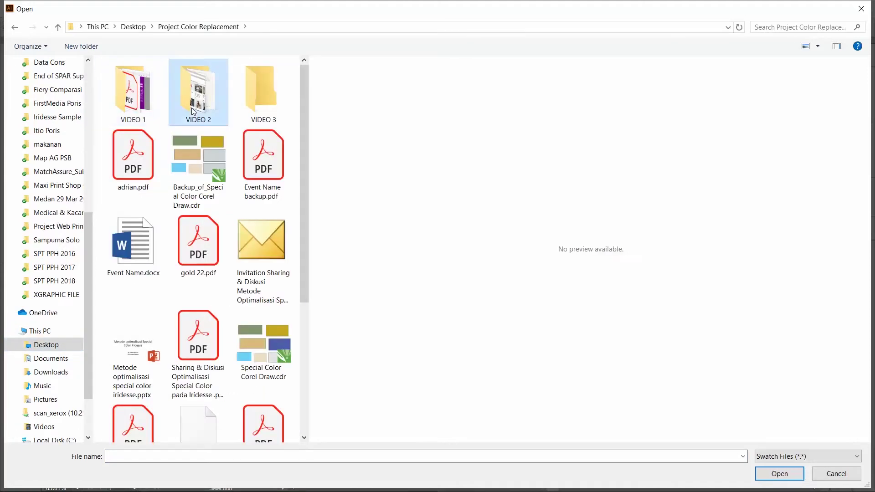
double_click(191, 82)
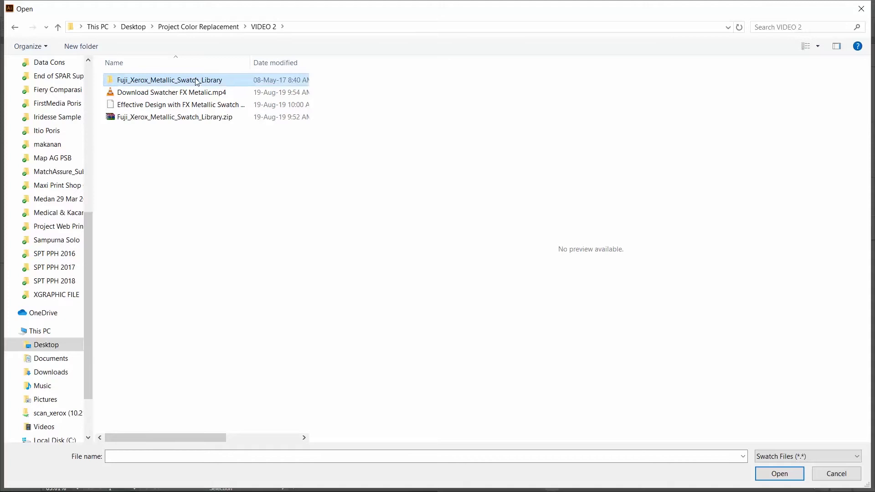
double_click(194, 82)
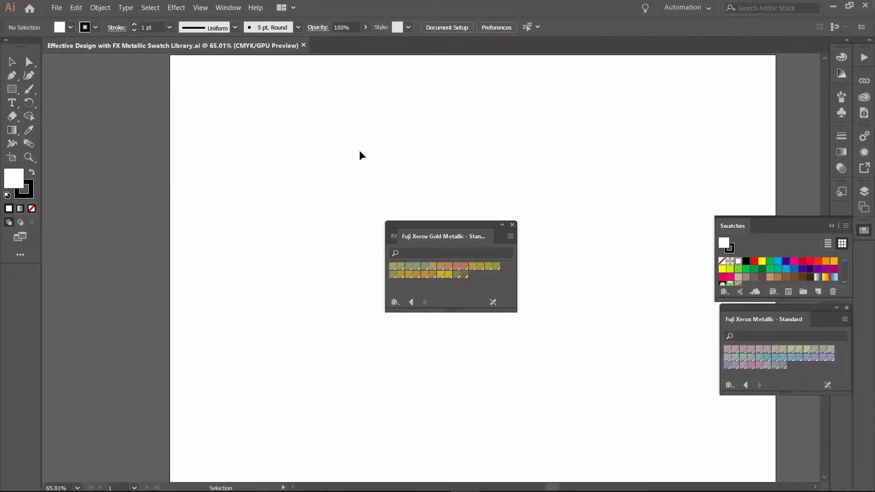
Step: Place the gold metallic swatches separately beneath the Fuji Xerox Metallic - Standard swatches and close the leftover library group
left_click_drag(430, 234, 746, 406)
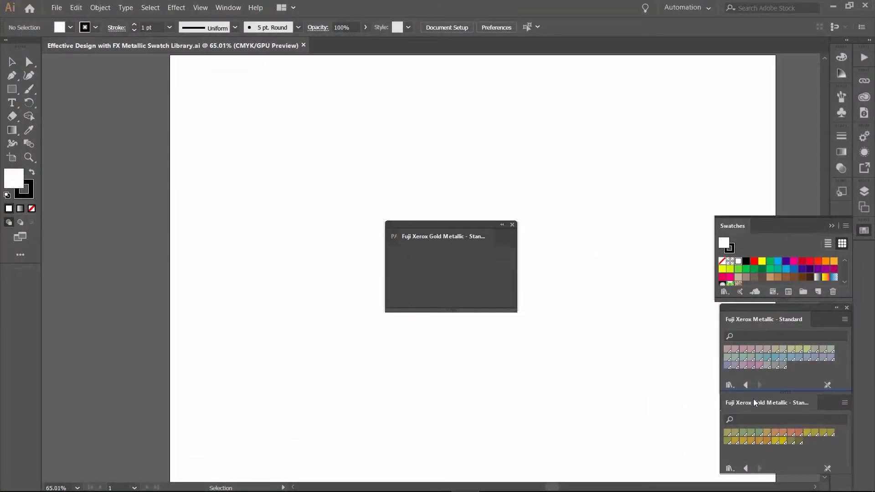
left_click(513, 225)
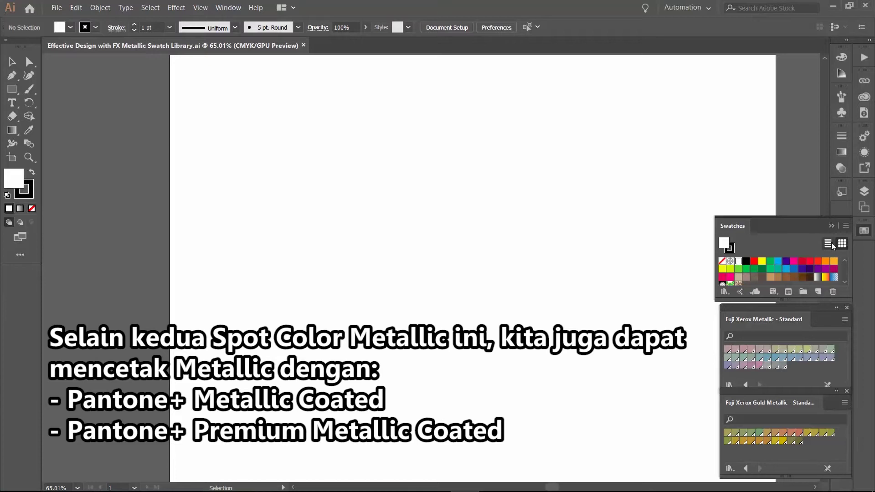
Step: Load the PANTONE+ Metallic Coated color book and place its swatches directly above the document swatches
left_click(846, 226)
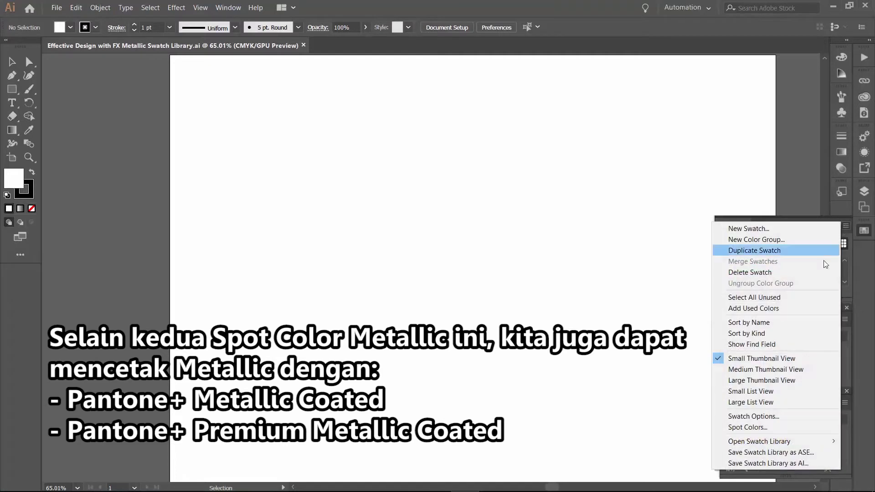
mouse_move(778, 446)
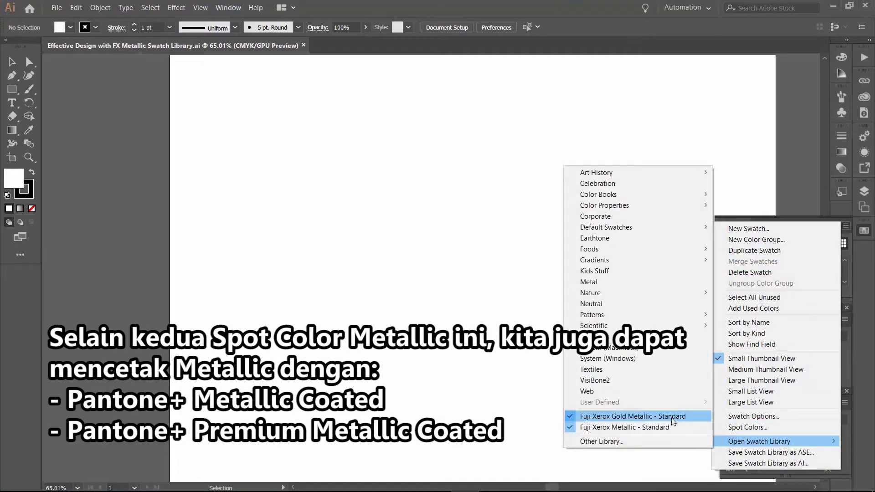
mouse_move(639, 198)
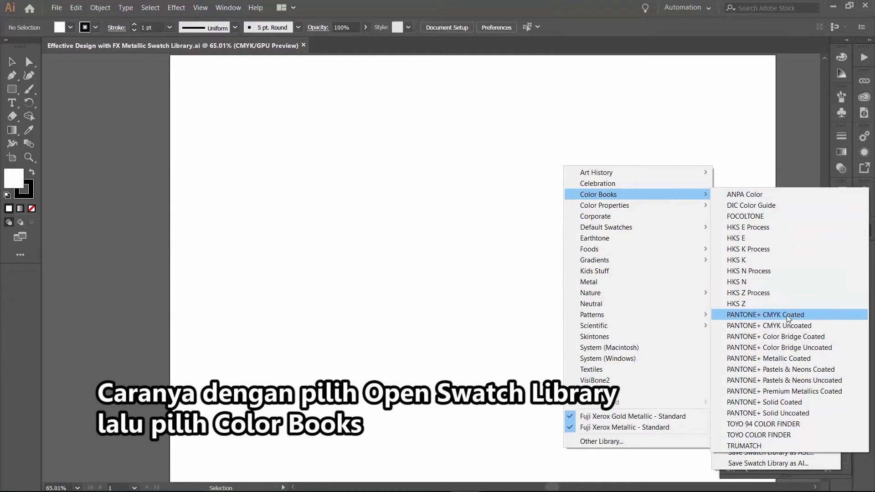
left_click(812, 363)
left_click_drag(433, 233, 764, 140)
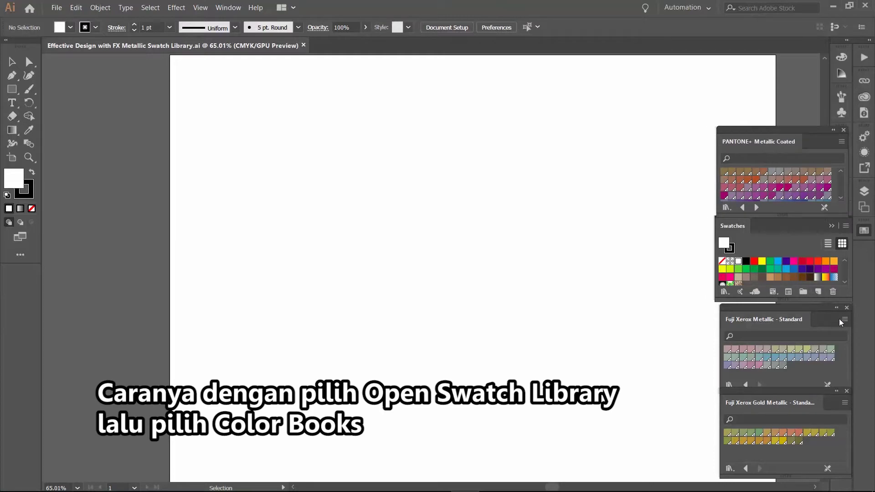
Step: Load the PANTONE+ Premium Metallics Coated color book and place its swatches separately above the PANTONE+ Metallic Coated swatches
left_click(846, 225)
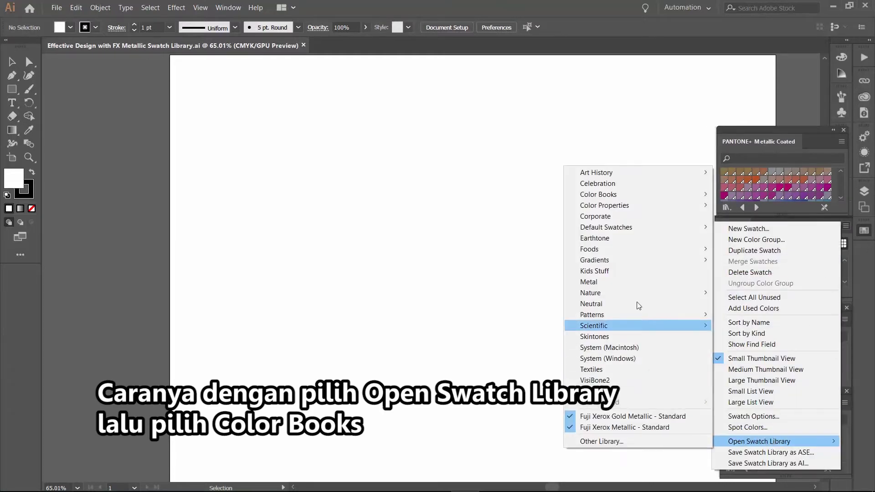
mouse_move(659, 200)
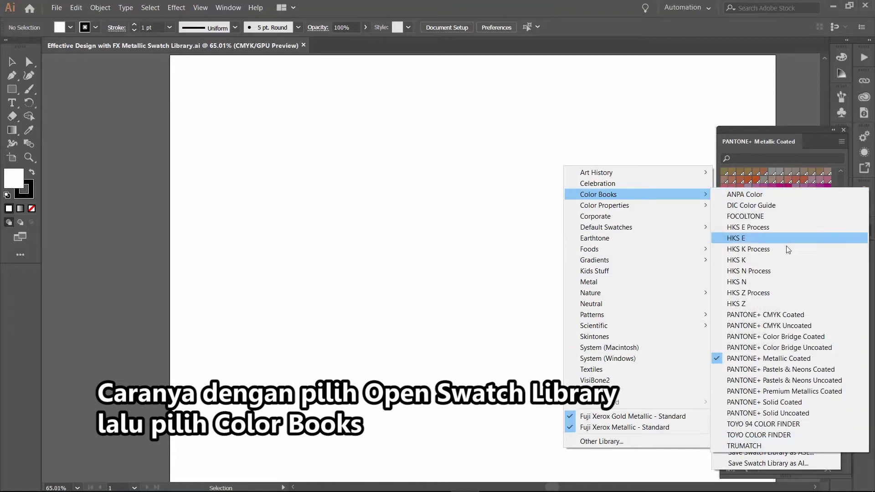
left_click(809, 391)
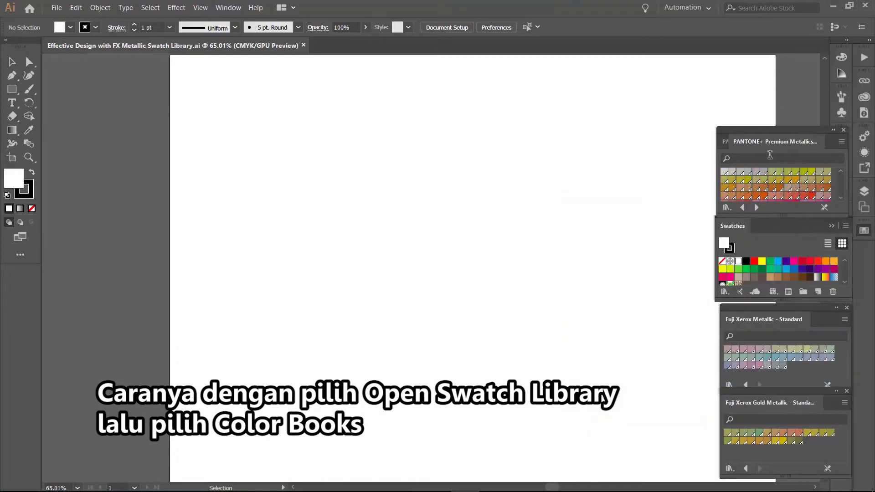
left_click_drag(775, 139, 761, 56)
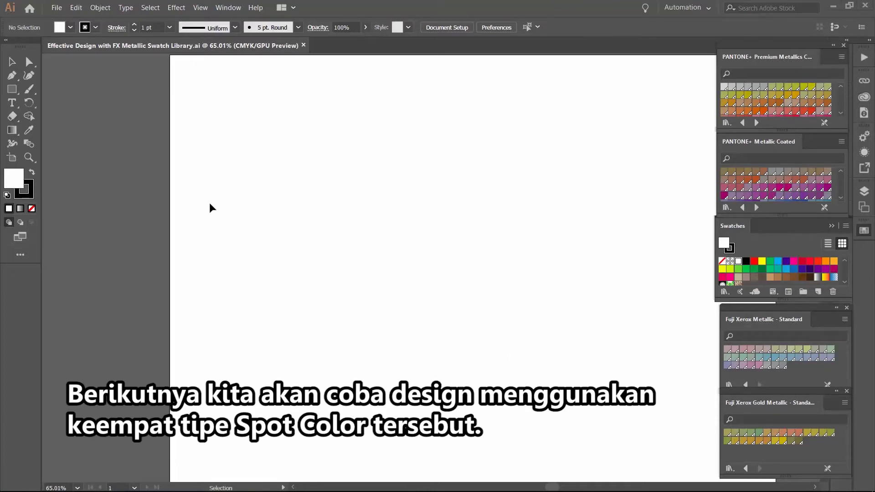
Step: Draw two side-by-side rectangles about 101 × 60 mm and 103 × 59 mm, filled with FX Metallic - Standard 001 and the first gold metallic swatch
left_click(12, 89)
mouse_move(199, 94)
left_mouse_down()
mouse_move(295, 140)
mouse_move(412, 218)
left_mouse_up()
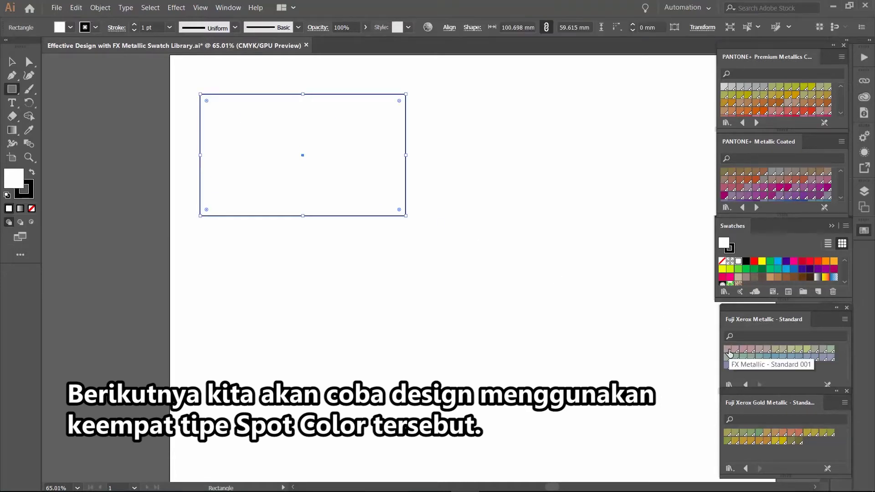
left_click(728, 351)
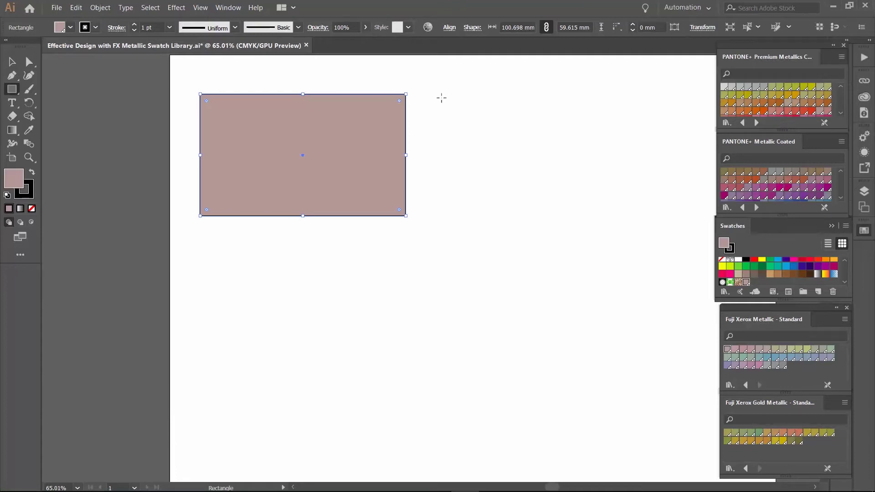
left_click_drag(437, 96, 647, 217)
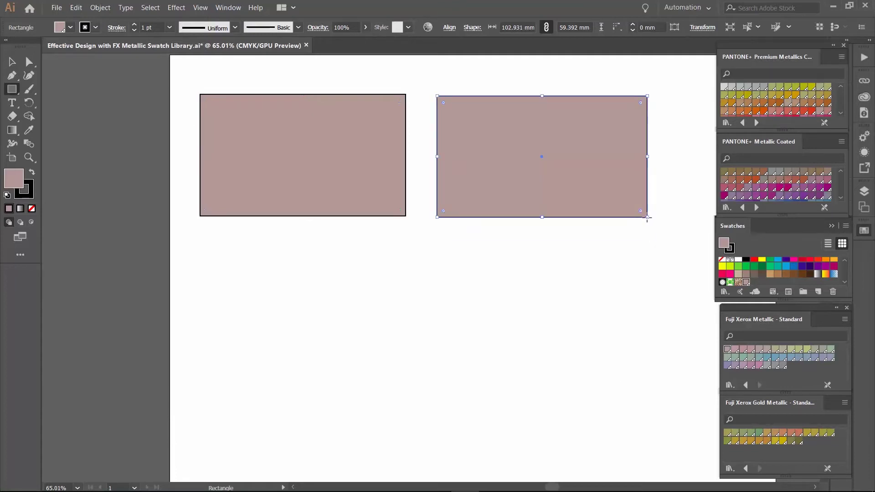
left_click(728, 433)
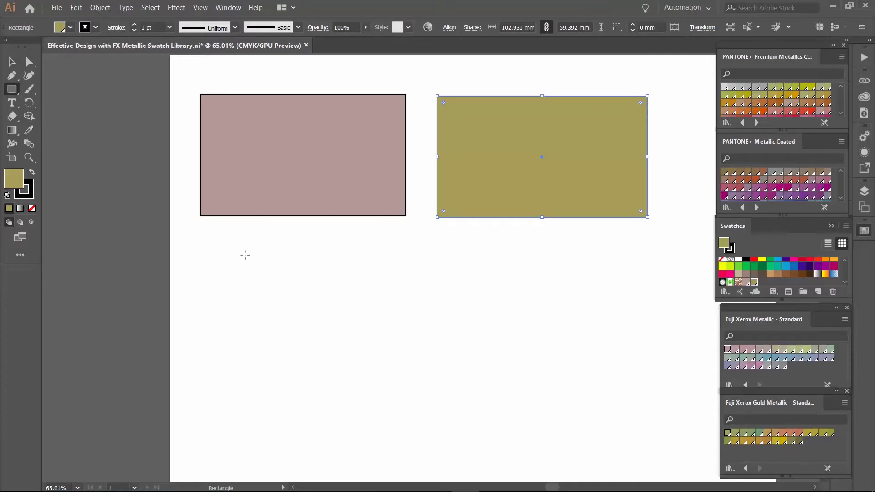
Step: Draw two rectangles below, about 100 × 60 mm and 102 × 61 mm, filled with the first PANTONE+ Metallic Coated swatch and PANTONE 10101 C
mouse_move(200, 247)
left_mouse_down()
mouse_move(327, 313)
mouse_move(404, 368)
left_mouse_up()
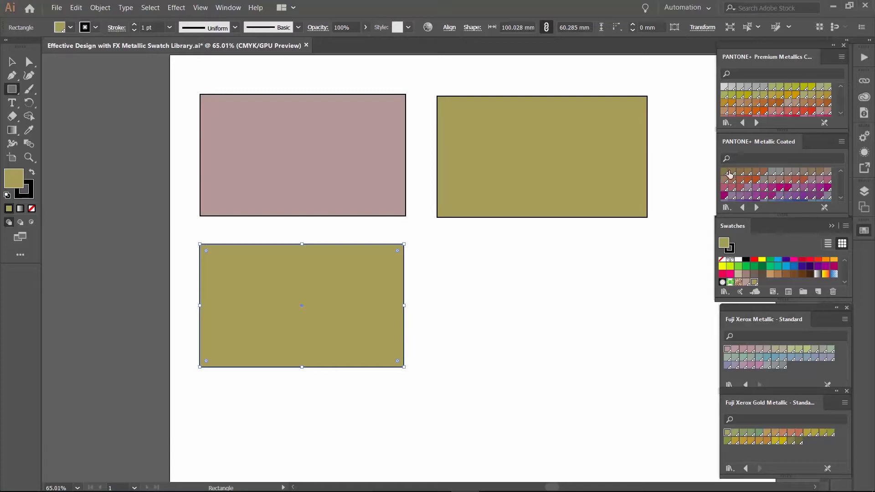
left_click(726, 173)
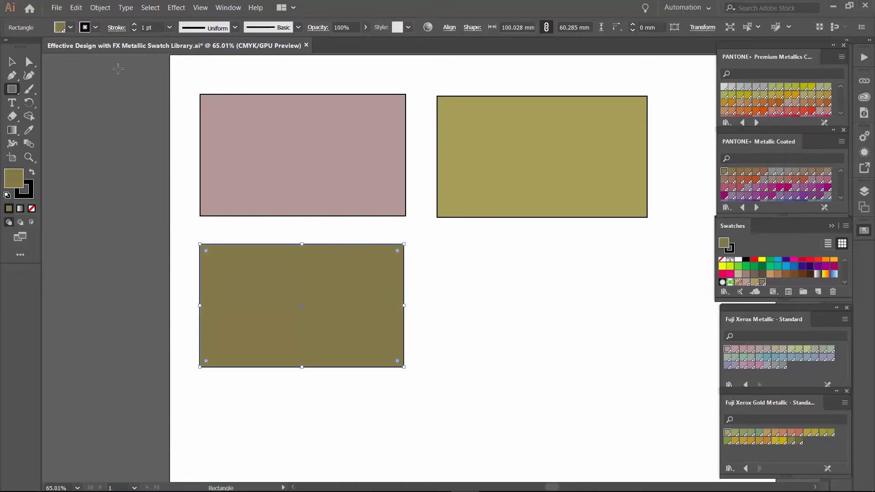
key("v")
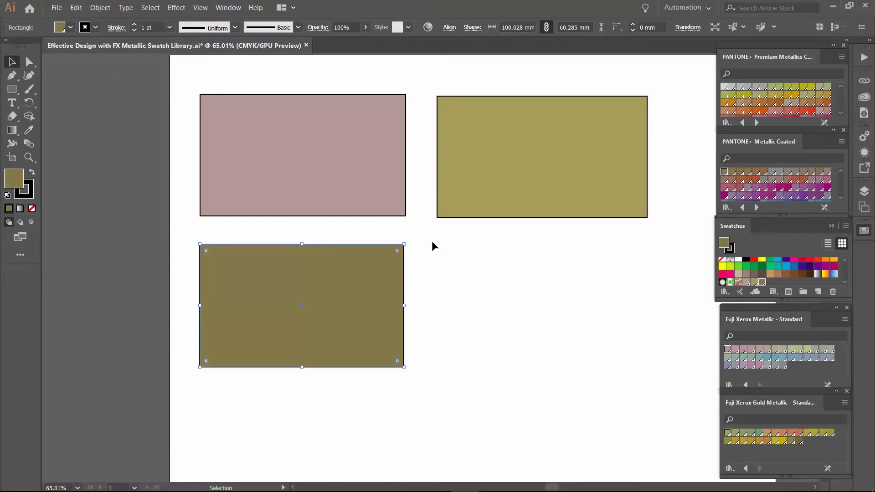
left_click(13, 92)
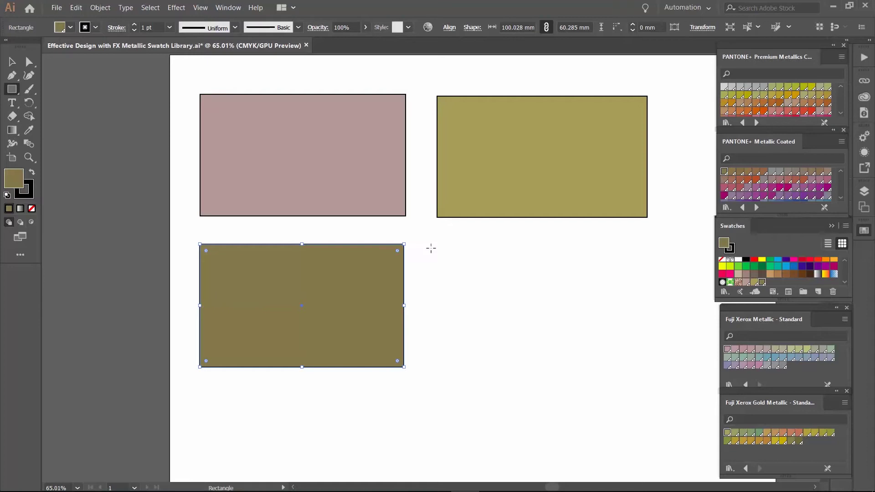
left_click_drag(433, 245, 640, 370)
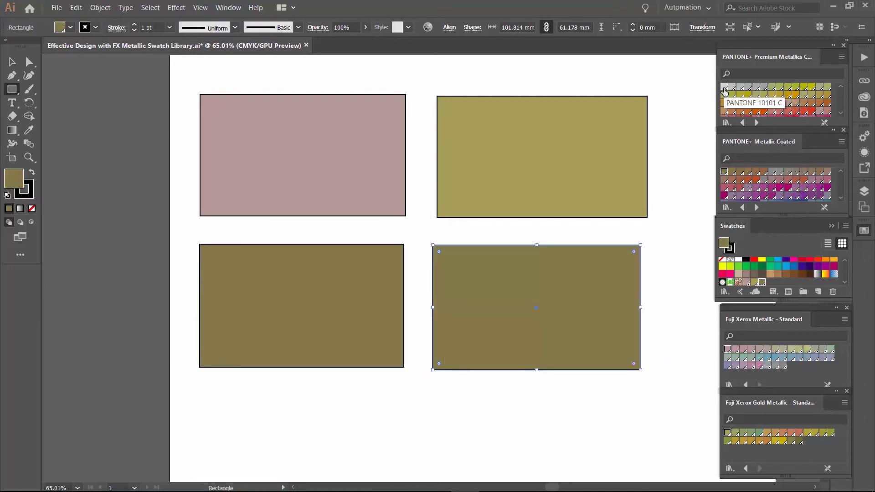
left_click(724, 91)
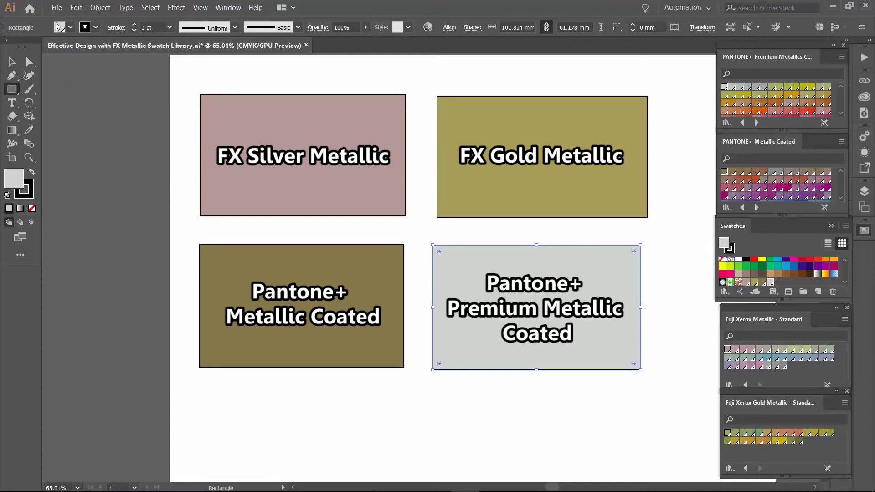
Step: Save the design as Effective Design with FX Metallic Swatch Library.pdf in VIDEO 2, using the High Quality Print preset
left_click(12, 62)
left_click(56, 7)
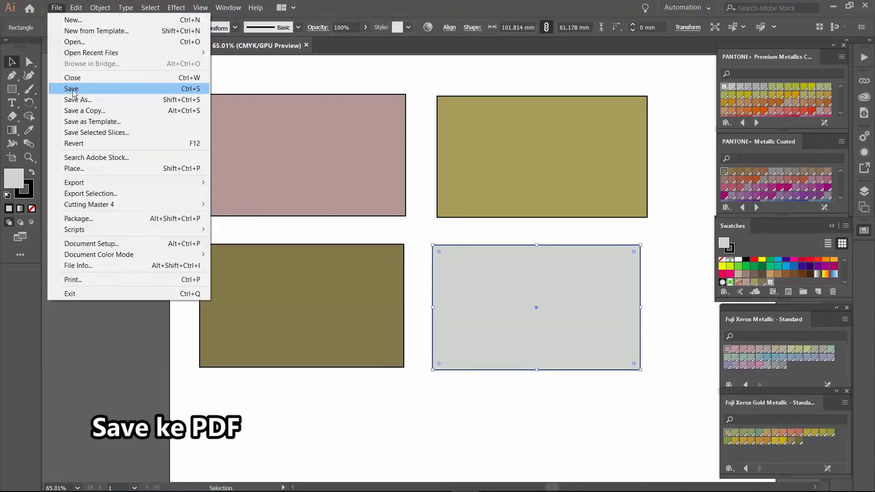
left_click(83, 102)
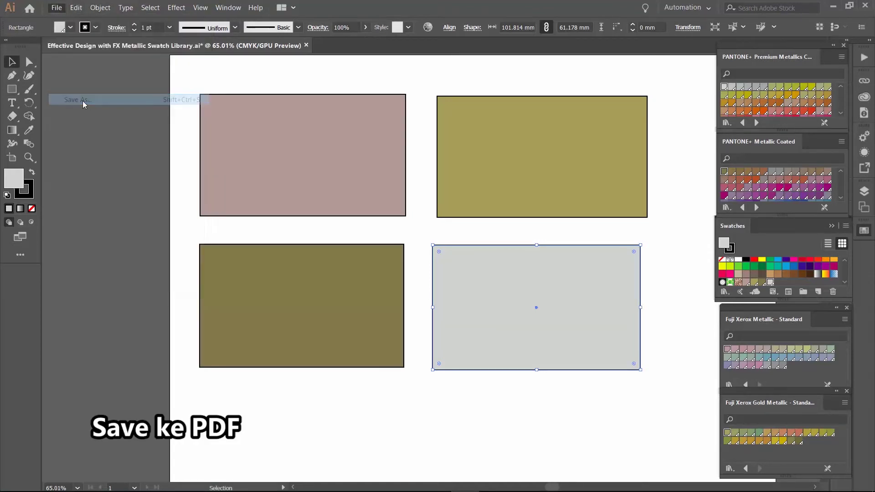
left_click(159, 389)
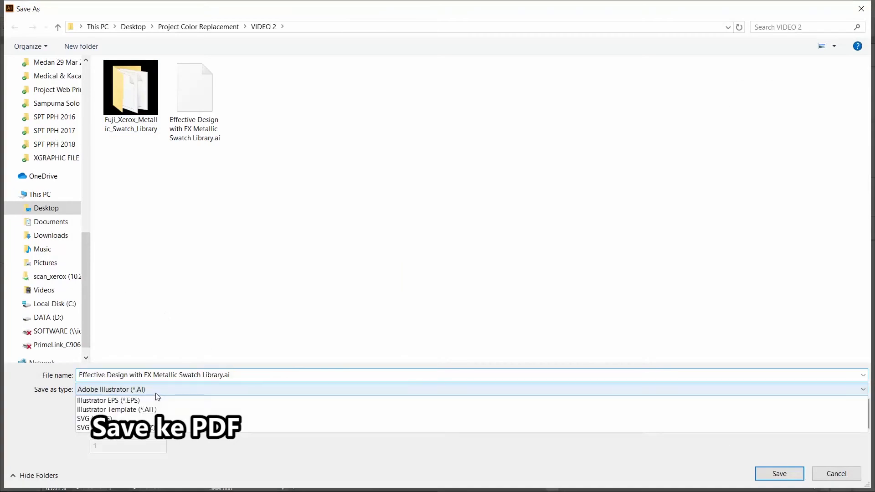
left_click(146, 409)
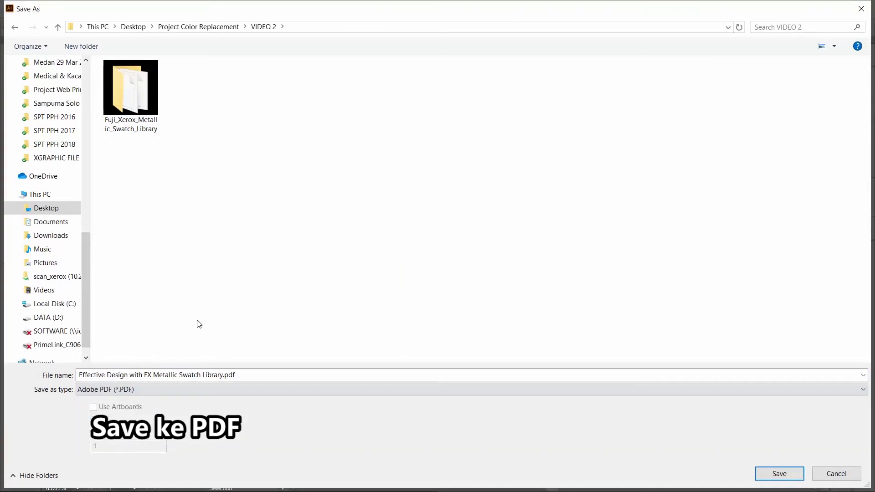
left_click(780, 475)
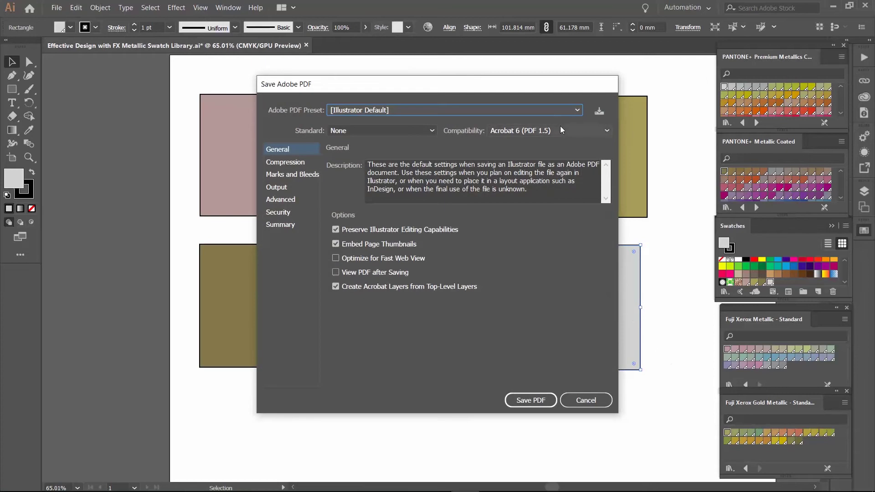
left_click(550, 111)
left_click(391, 155)
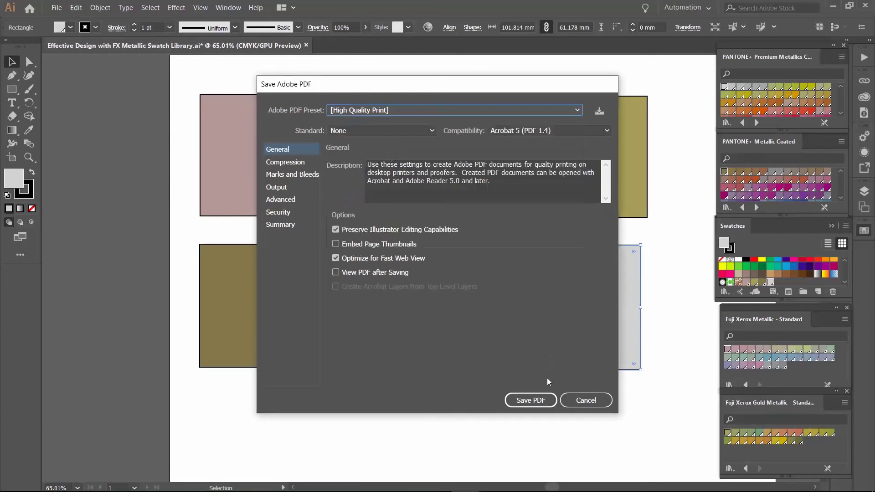
left_click(538, 400)
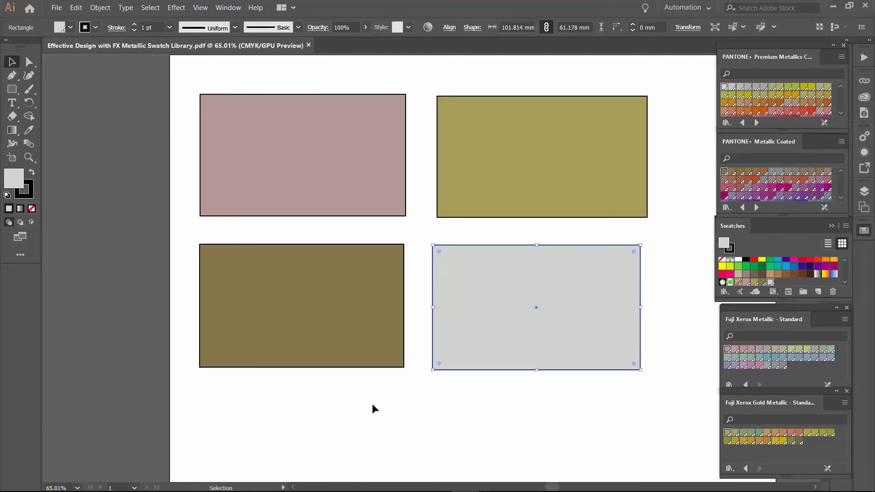
Step: Switch to File Explorer and open the saved Effective Design with FX Metallic Swatch Library PDF from VIDEO 2 in Adobe Acrobat
mouse_move(287, 490)
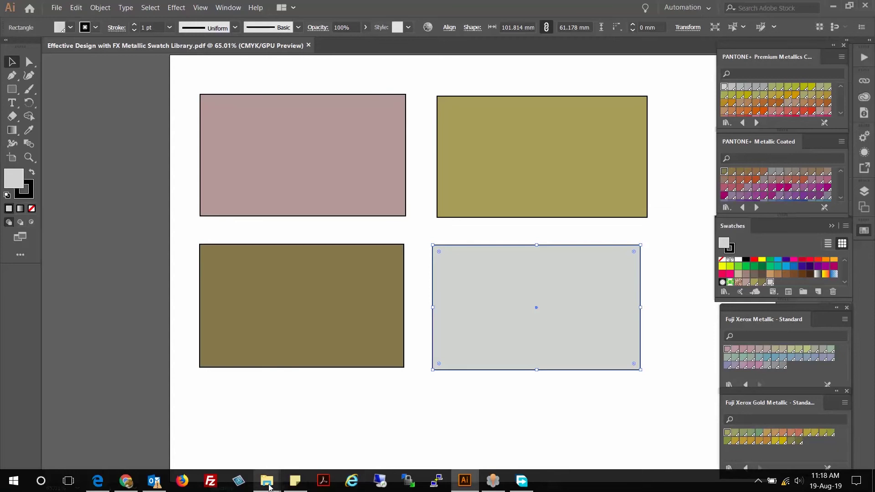
left_click(296, 445)
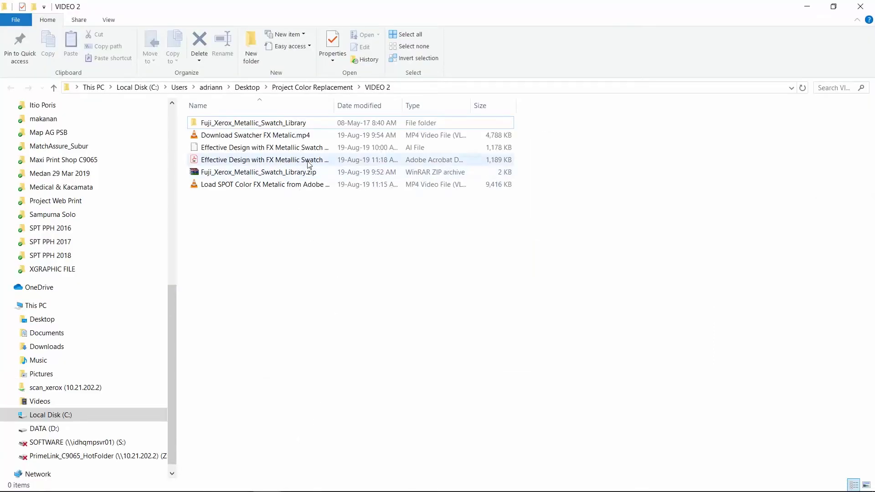
left_click(309, 163)
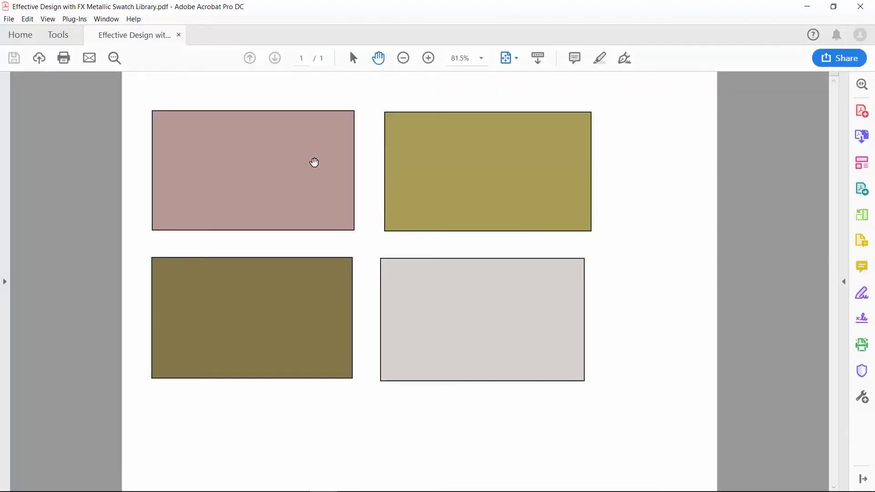
Step: Add the Print Production tool set to Acrobat's tools and open it for the metallic design PDF
left_click(64, 36)
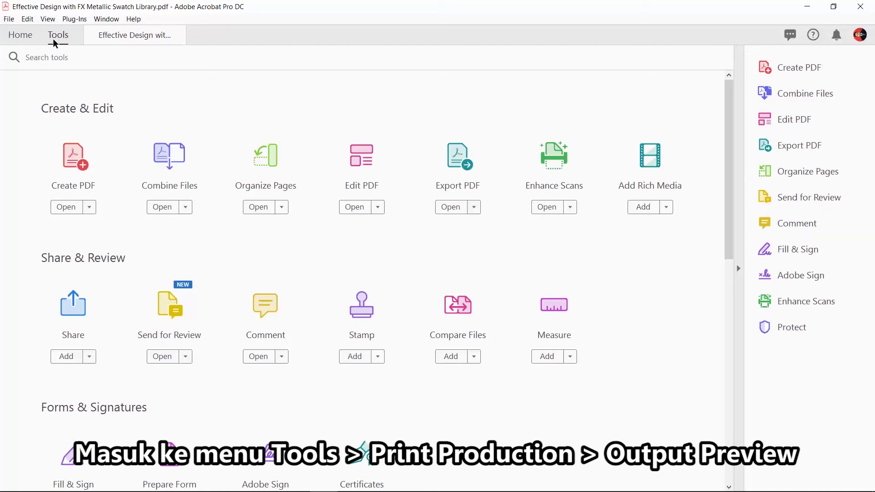
scroll(308, 314, "down", 4)
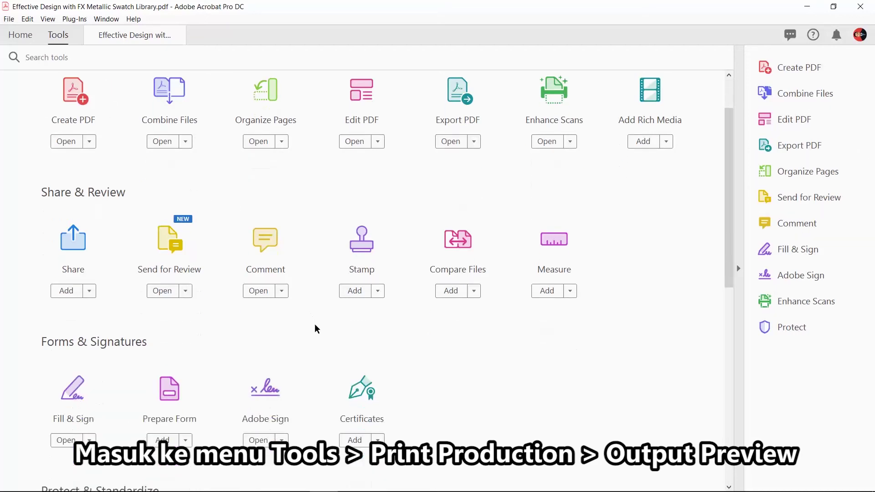
scroll(317, 330, "down", 3)
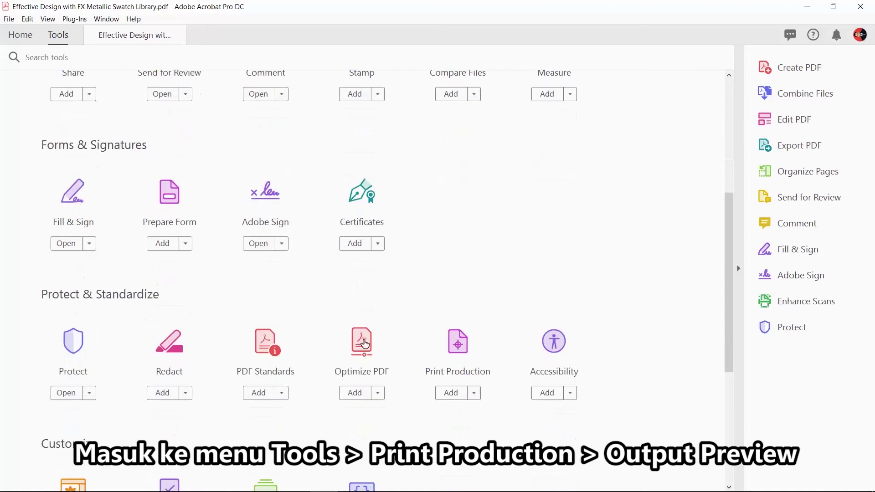
left_click(456, 373)
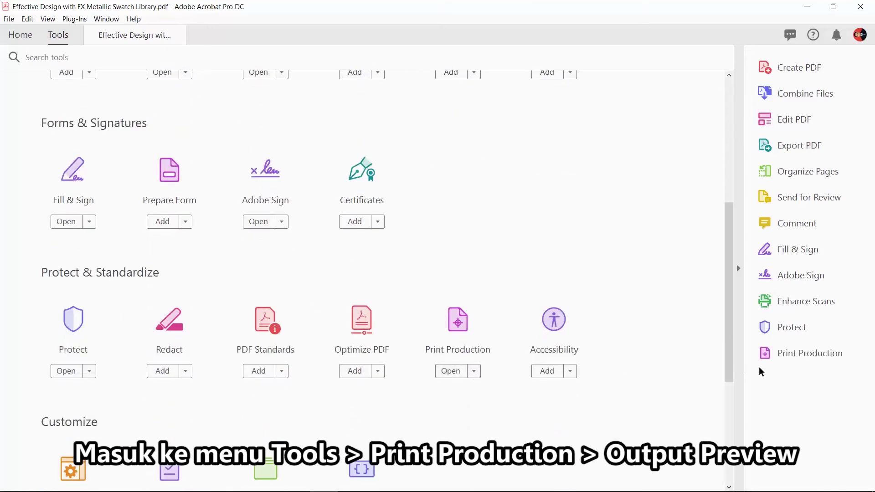
left_click(802, 360)
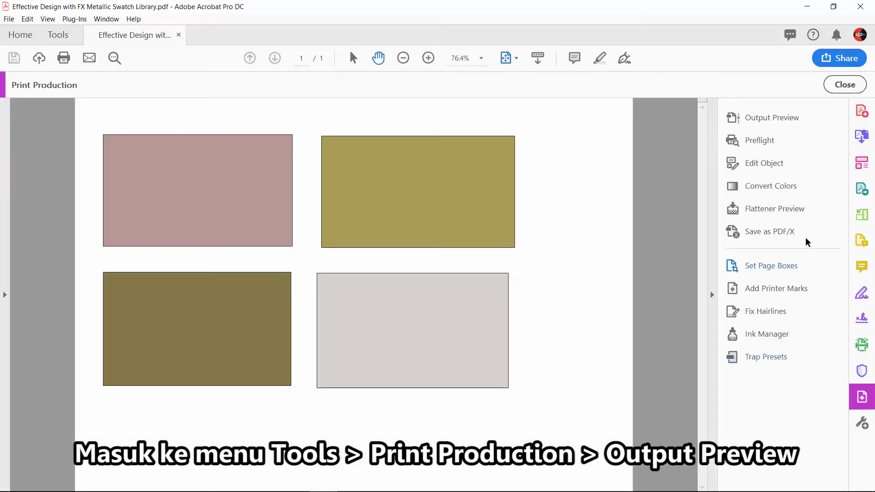
Step: Open Output Preview for the PDF's separations and switch to GX Print Server's CMS Spot Color list
left_click(775, 119)
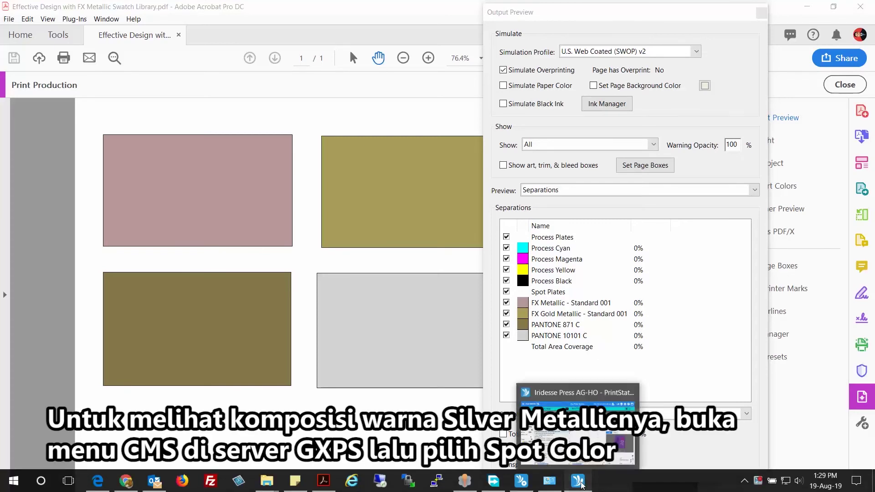
left_click(581, 485)
left_click(453, 173)
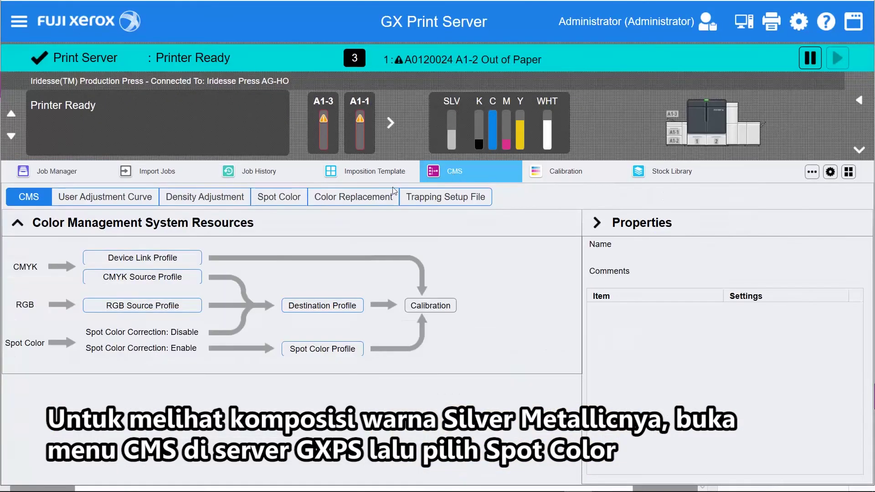
left_click(292, 198)
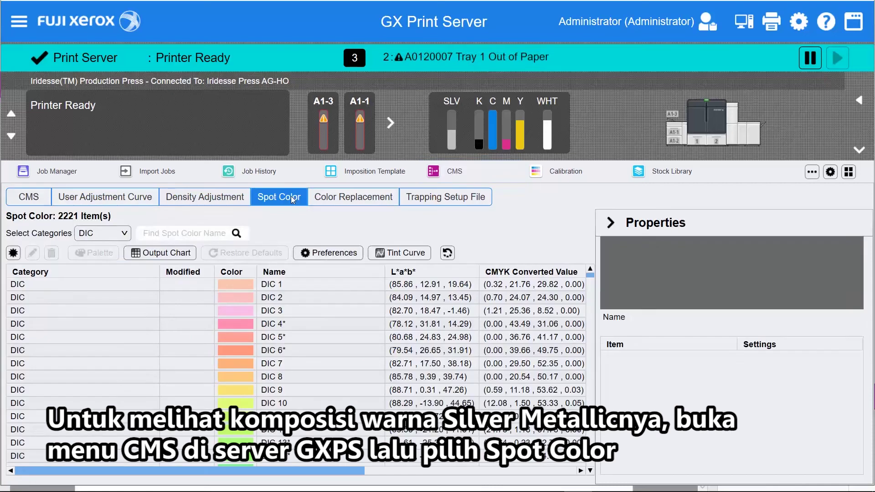
Step: Filter spot colors to Fuji Xerox Metallic - Standard and examine the specialty dry ink composition of FX Metallic - Standard 001, accepting its settings
left_click(117, 237)
left_click(108, 182)
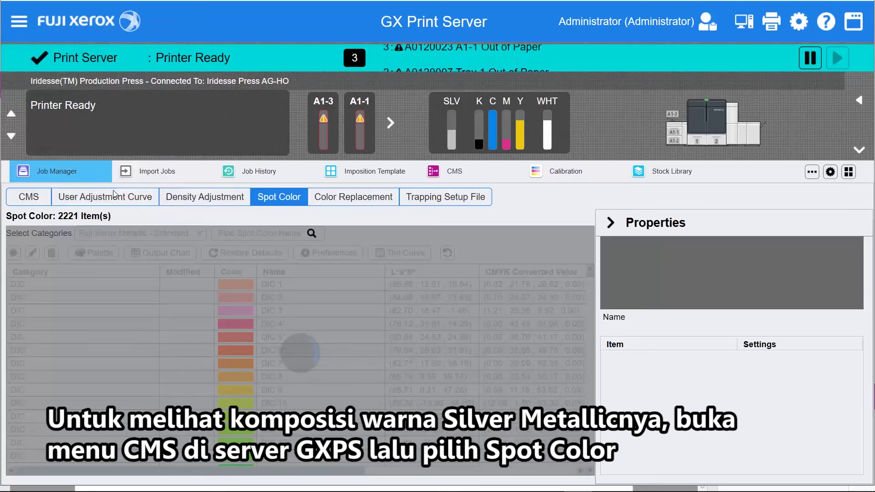
left_click(197, 285)
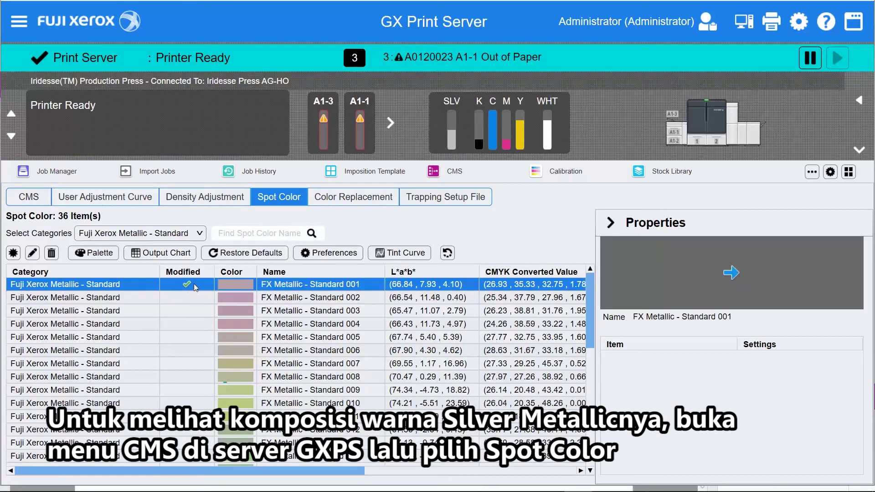
double_click(228, 286)
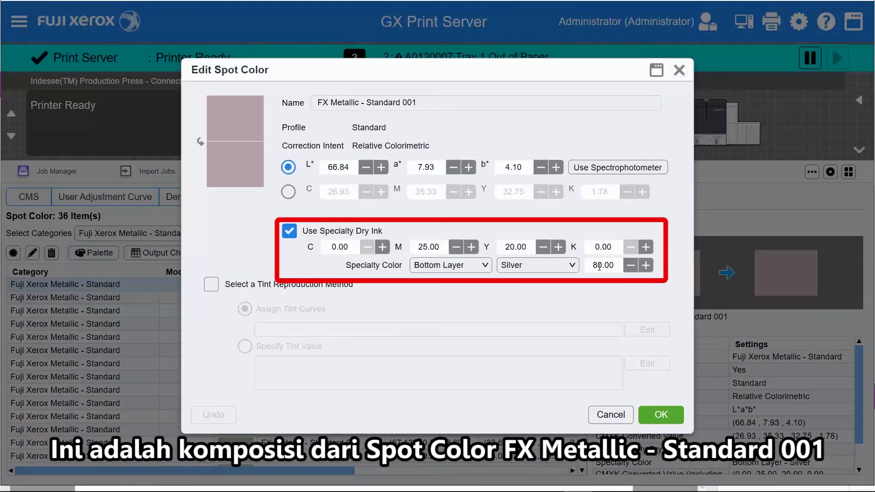
left_click(672, 417)
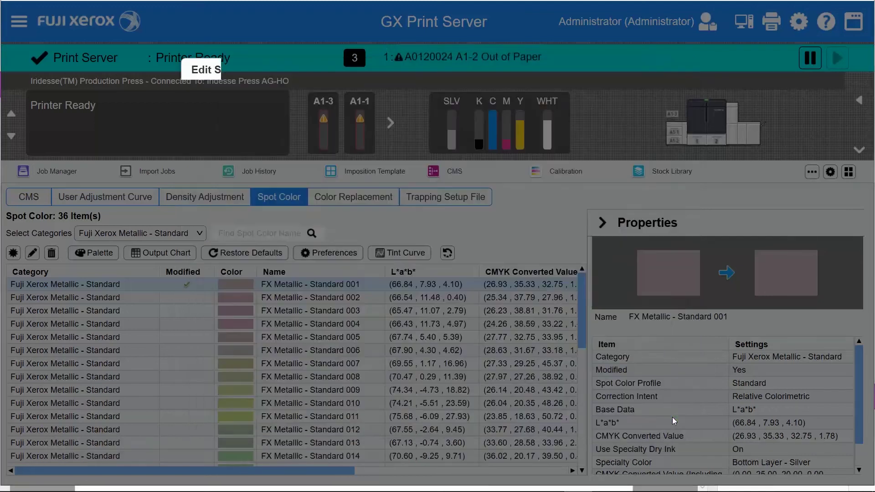
Step: Recheck the spot plates in Acrobat's Output Preview and list the Fuji Xerox Gold Metallic - Standard category in GX Print Server
left_click(323, 481)
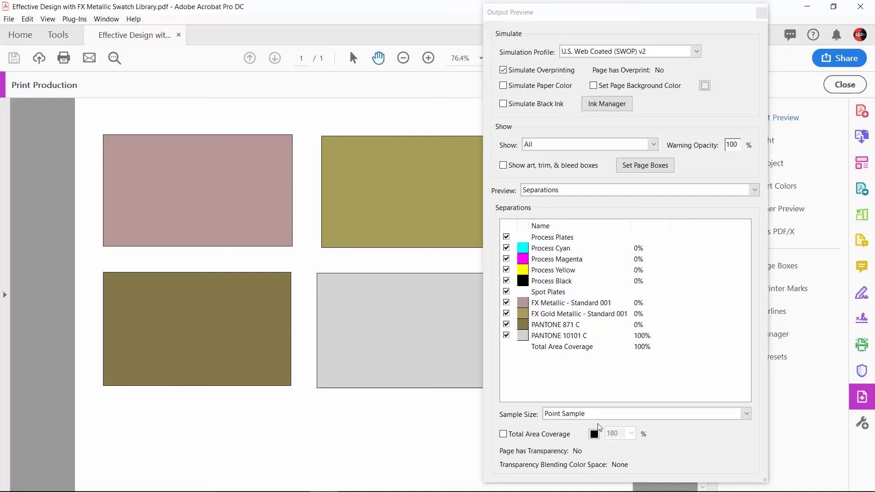
left_click(577, 480)
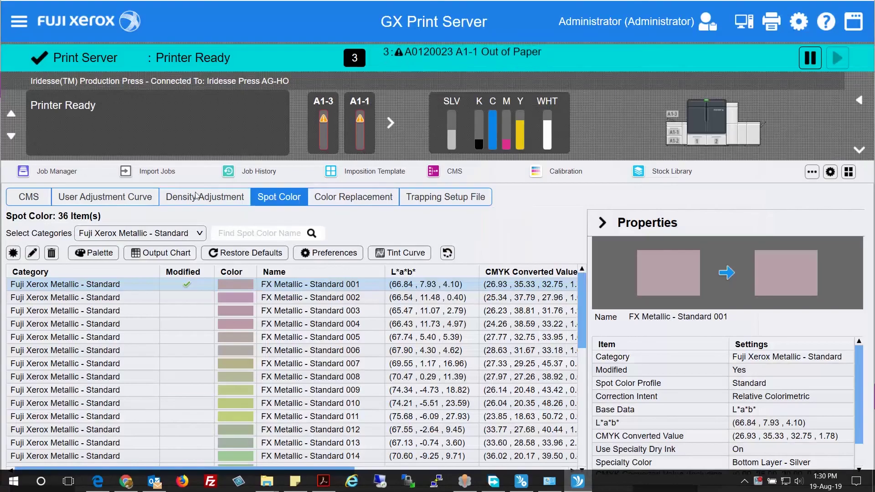
left_click(144, 233)
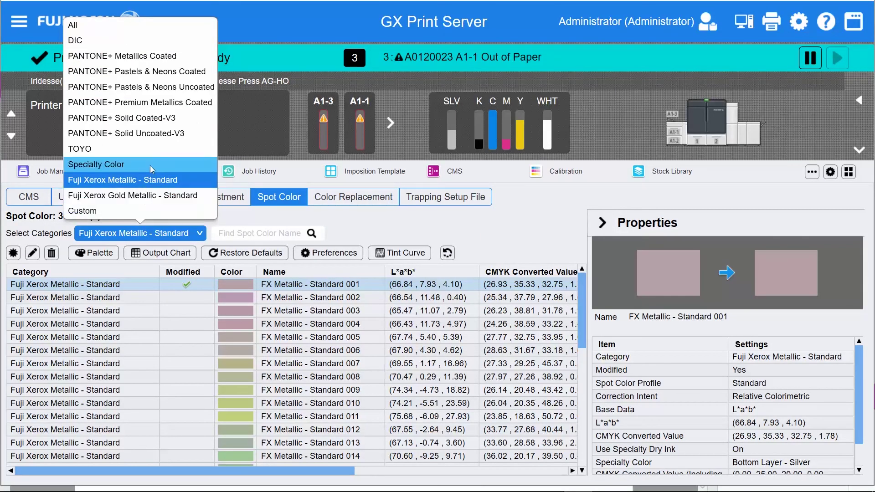
left_click(155, 195)
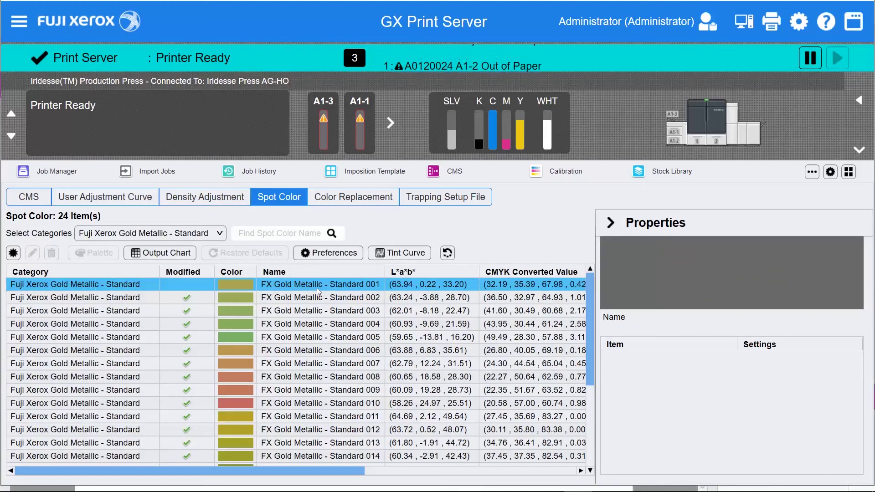
Step: Examine the specialty dry ink composition and gold amount of FX Gold Metallic - Standard 001, accepting its settings
left_click(316, 288)
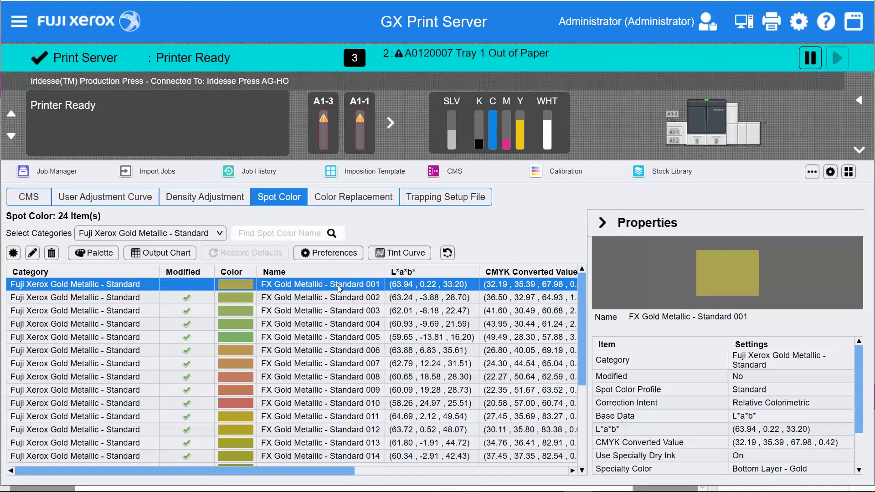
double_click(337, 285)
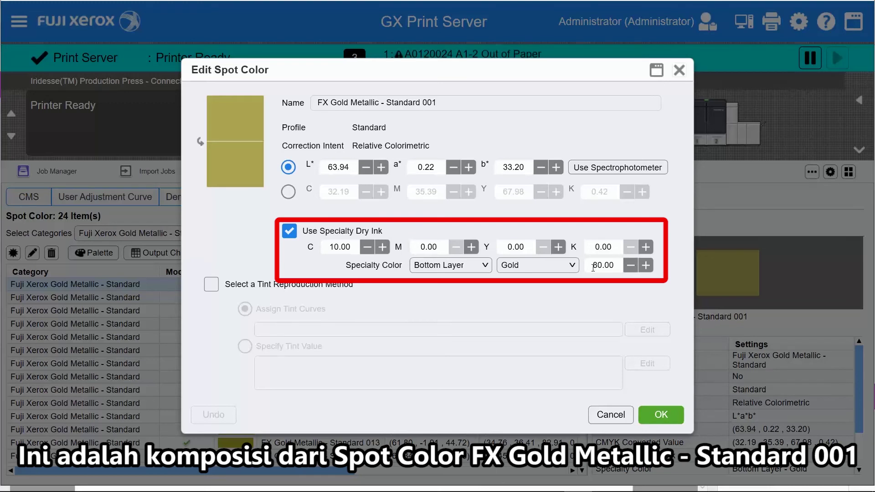
left_click(609, 264)
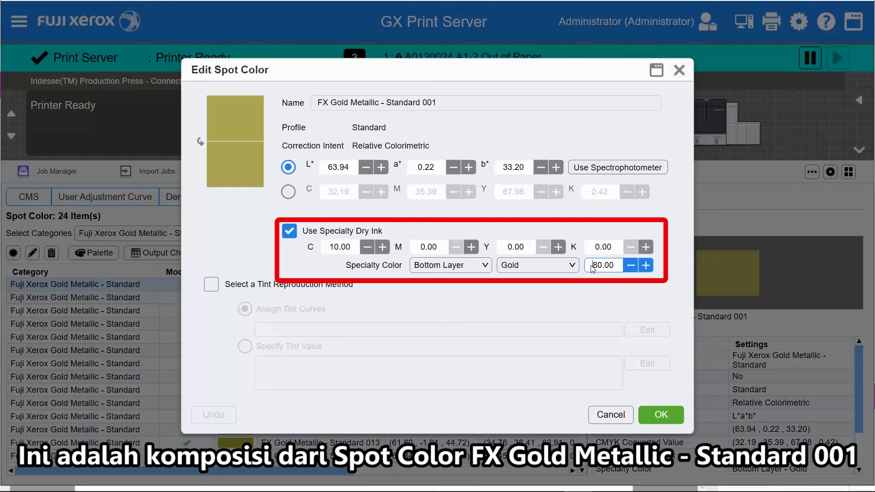
left_click_drag(593, 266, 631, 266)
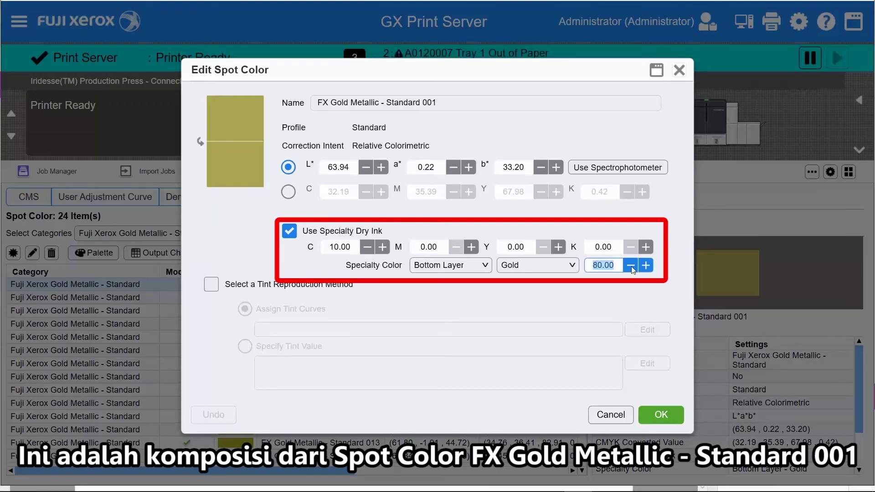
left_click(660, 413)
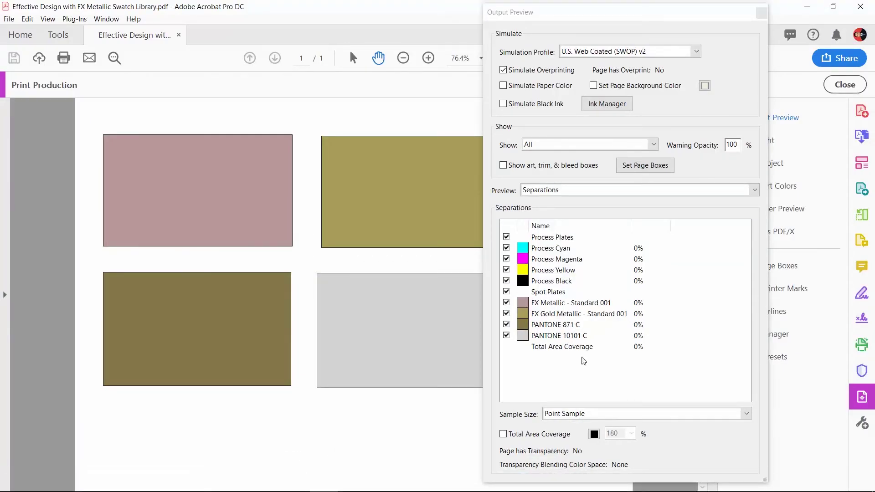
Step: In GX Print Server's PANTONE+ Metallics Coated category, examine the specialty dry ink composition and silver amount of PANTONE 871 C, accepting its settings
left_click(577, 485)
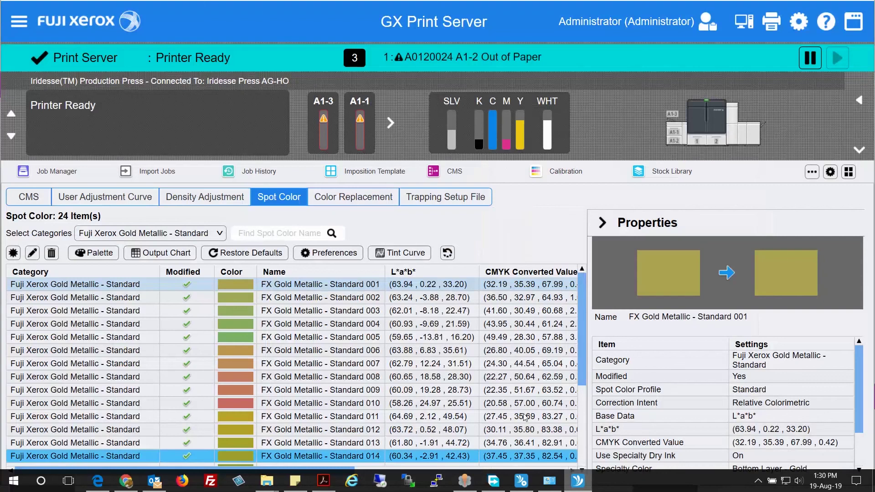
left_click(182, 234)
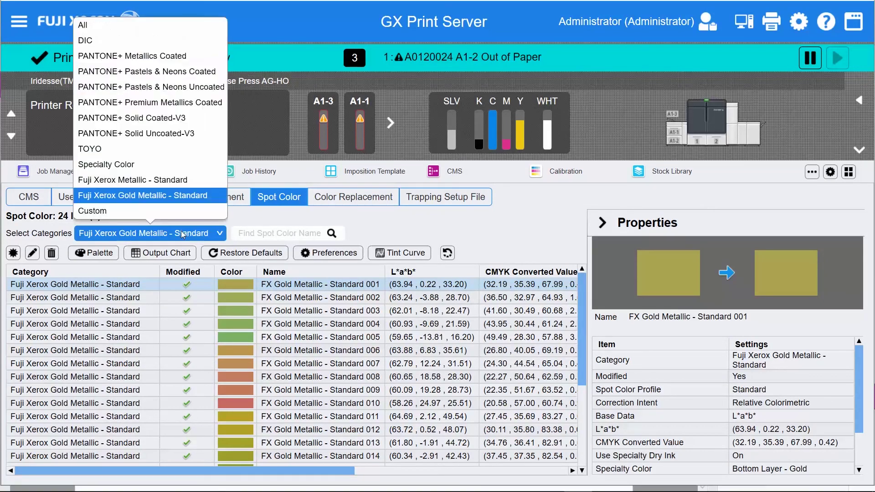
left_click(190, 56)
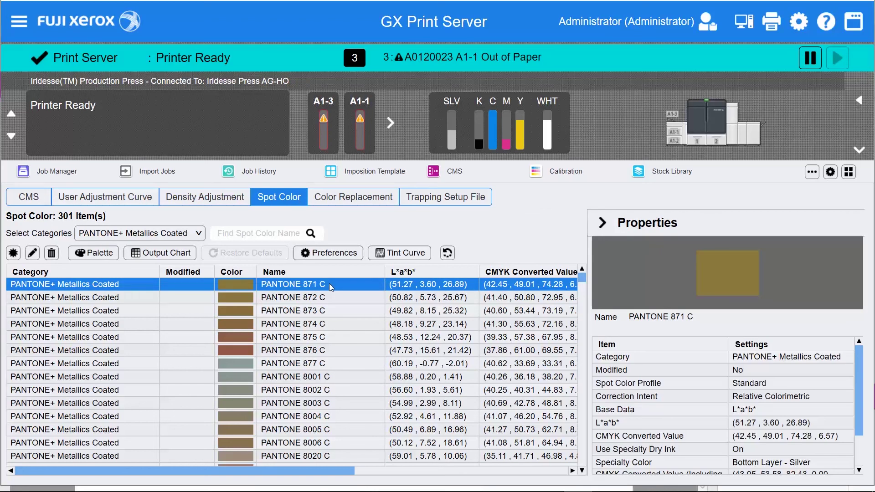
double_click(329, 283)
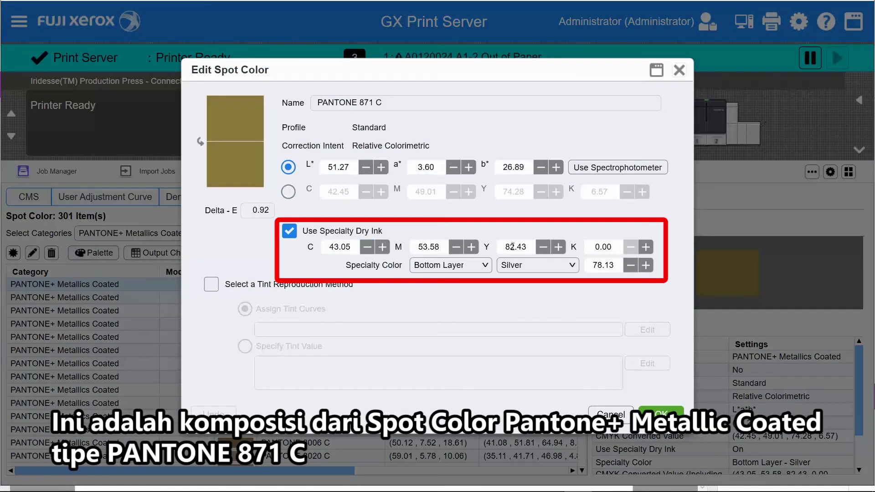
double_click(594, 264)
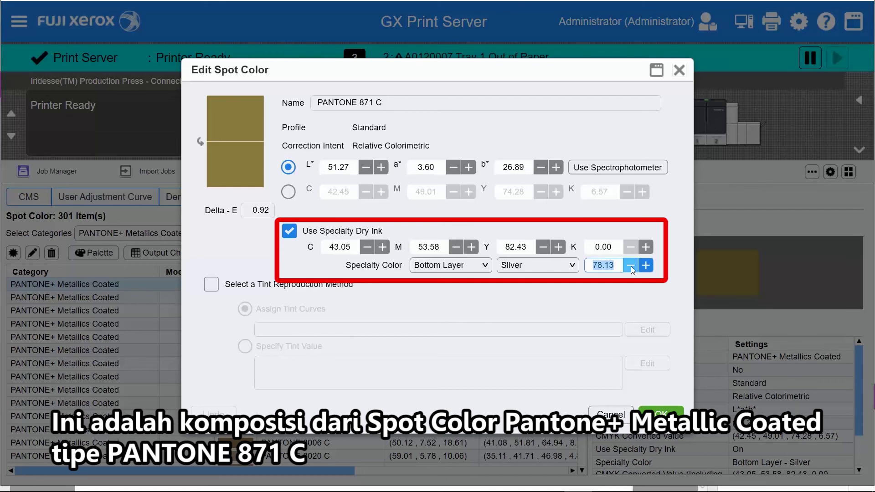
left_click(661, 416)
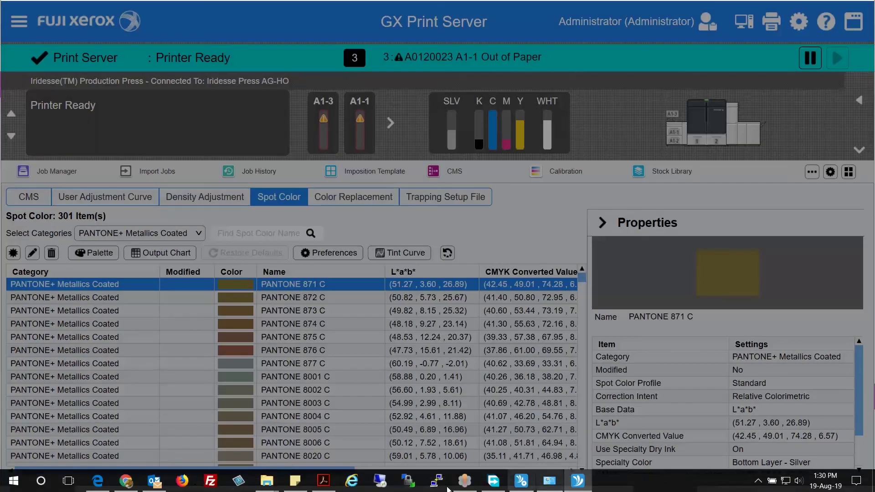
Step: Check the remaining spot plate in Acrobat's Output Preview and list the PANTONE+ Premium Metallics Coated category in GX Print Server
left_click(323, 480)
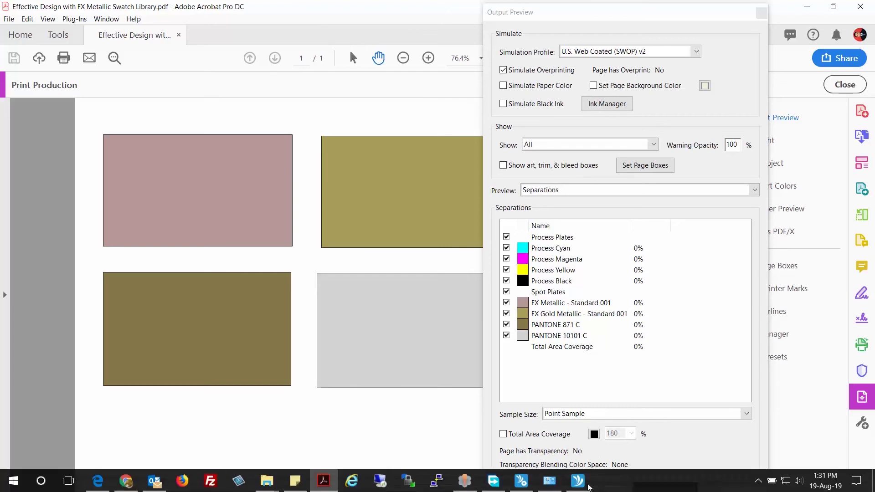
left_click(577, 482)
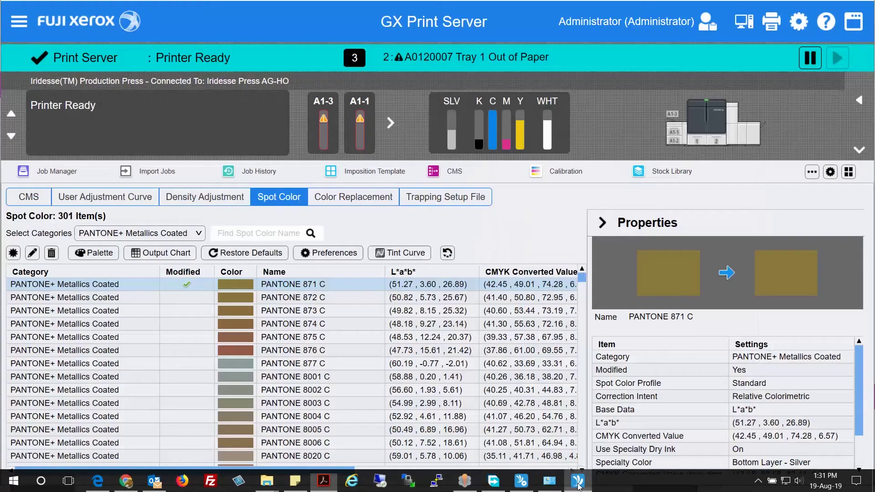
left_click(190, 233)
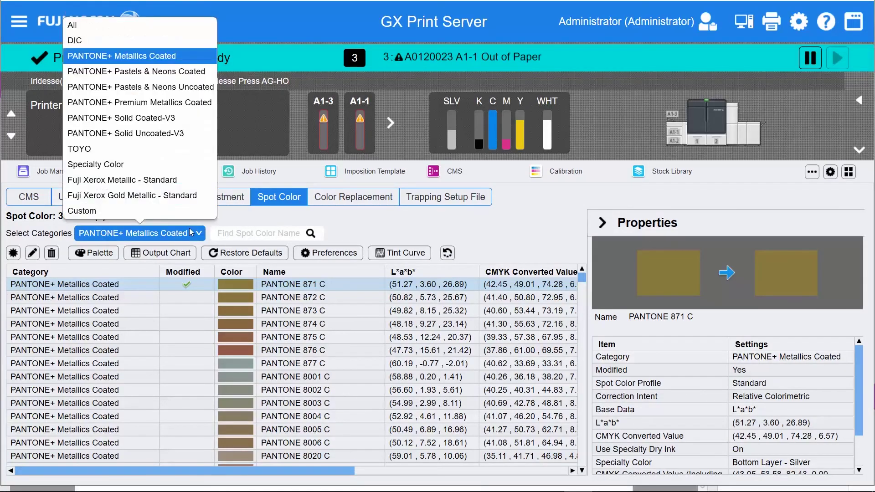
left_click(177, 103)
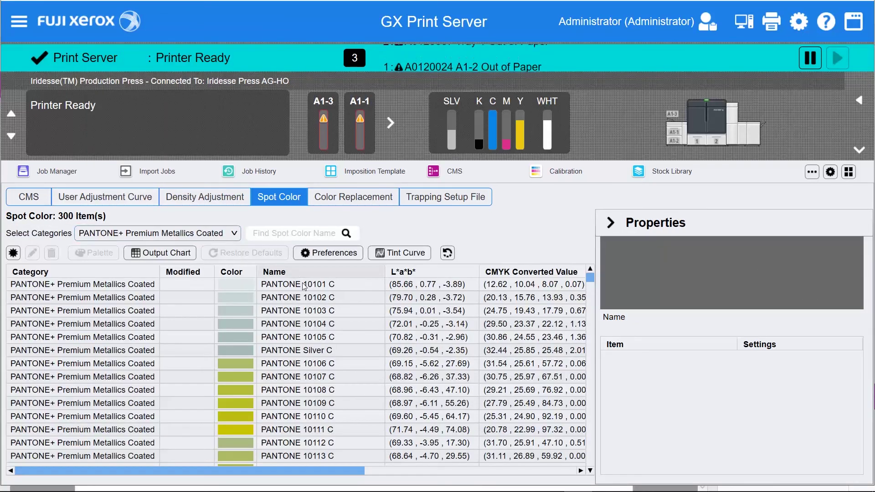
Step: Examine the specialty dry ink composition and silver amount of PANTONE 10101 C
left_click(307, 285)
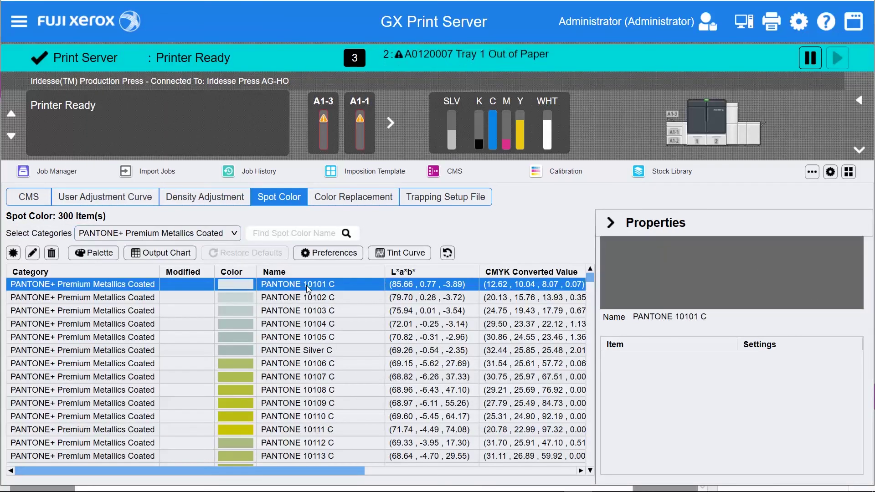
double_click(344, 286)
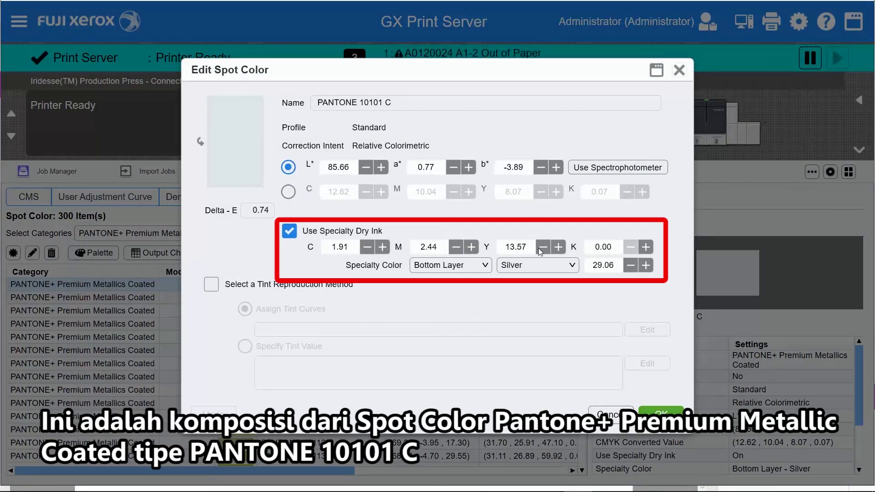
double_click(593, 265)
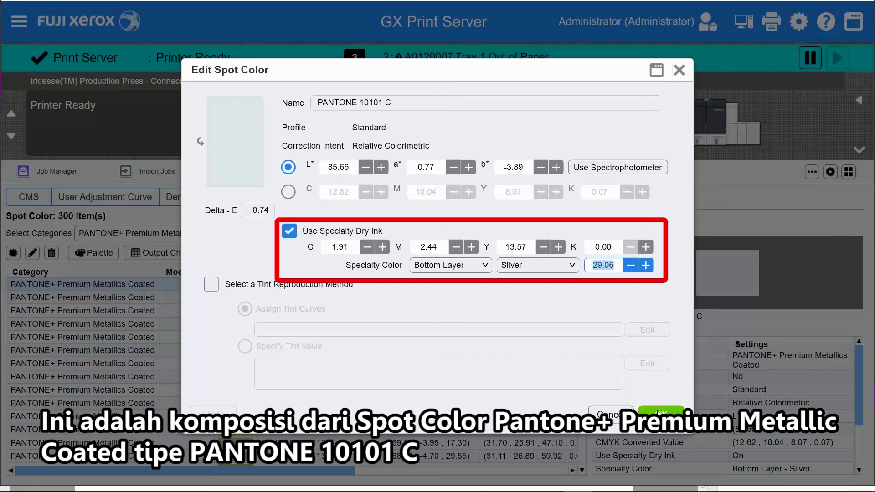